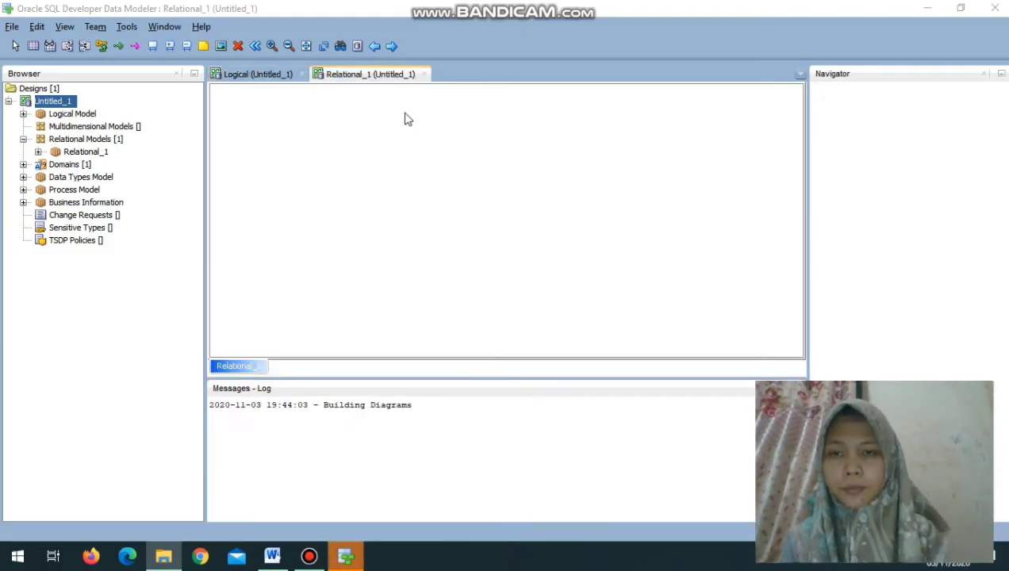
Draw a new entity in the upper-left area of the Logical diagram.
{"action": "left_click", "coordinate": [264, 74]}
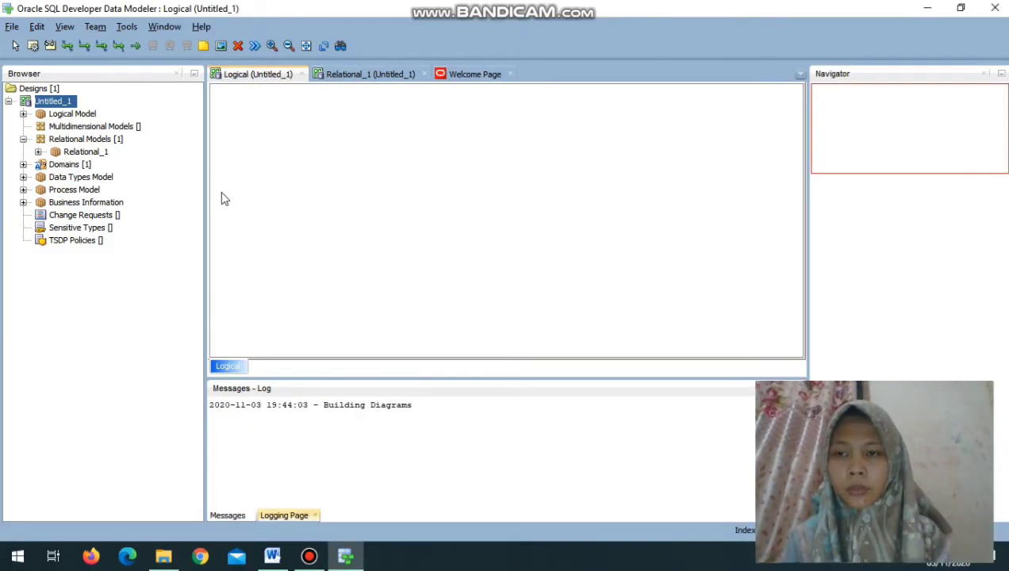
{"action": "left_click", "coordinate": [32, 47]}
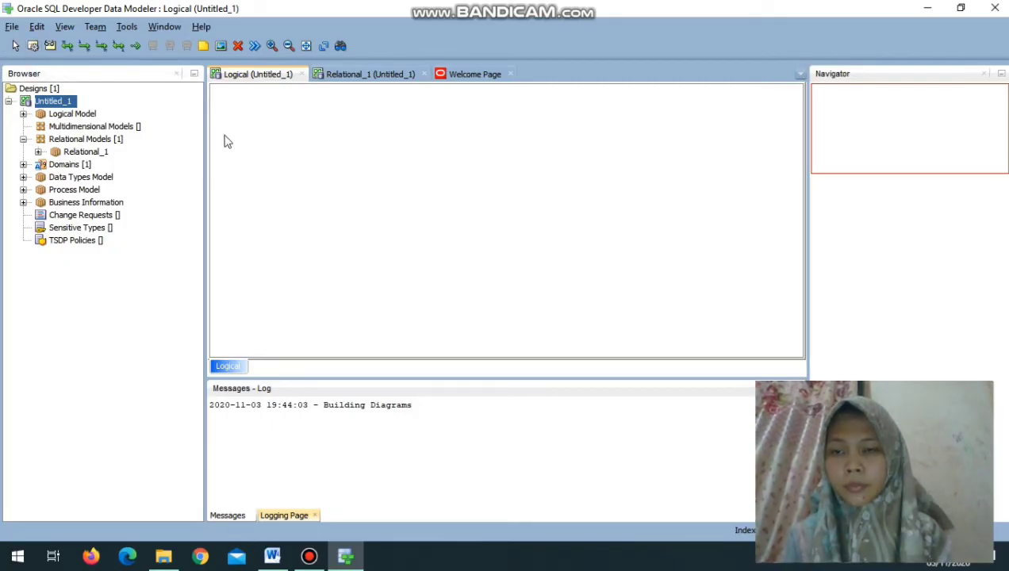
{"action": "left_click_drag", "start_coordinate": [229, 105], "coordinate": [347, 216]}
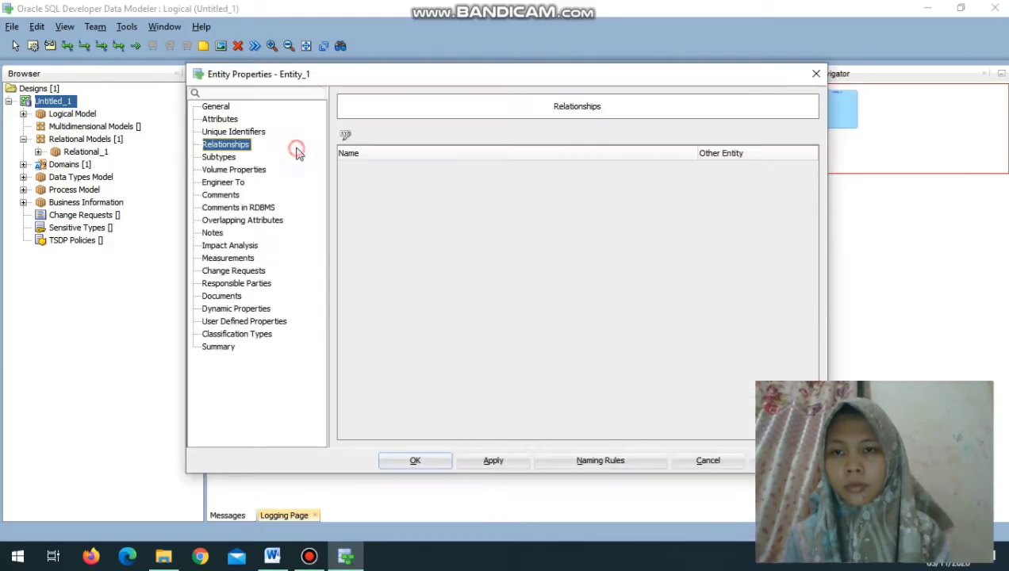
Name the newly drawn entity "Pembuat KTP".
{"action": "left_click", "coordinate": [221, 108]}
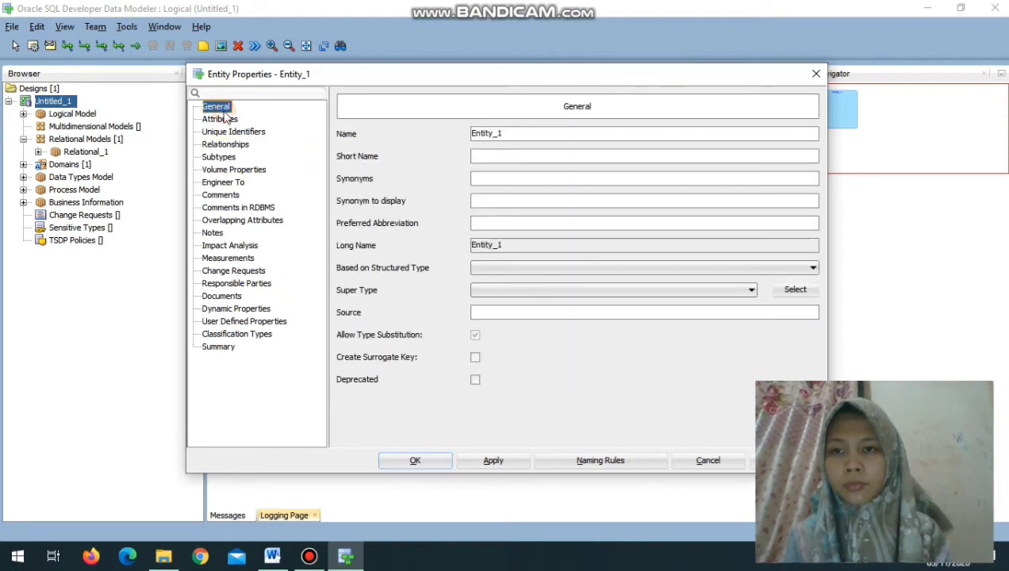
{"action": "left_click", "coordinate": [513, 137]}
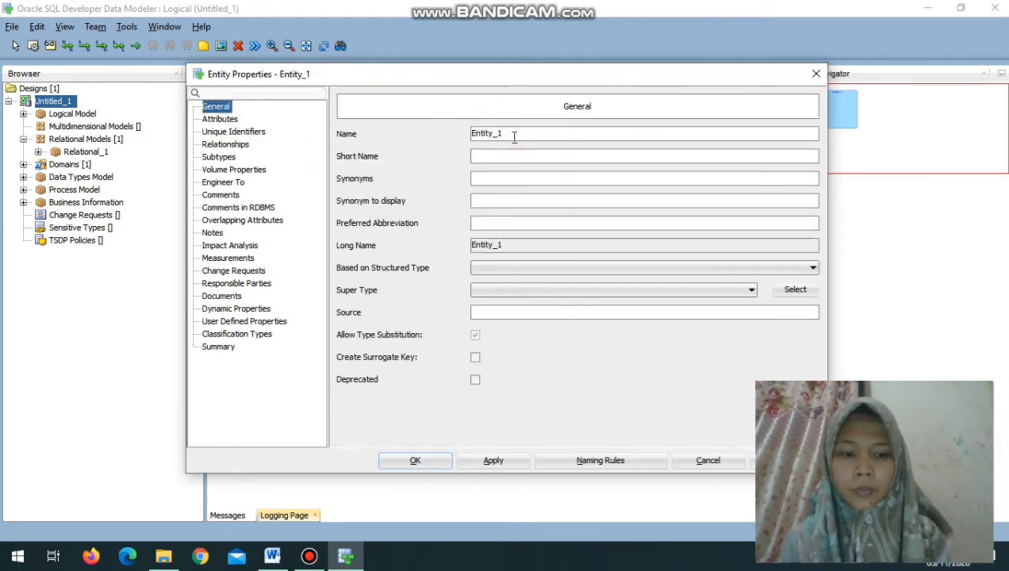
{"action": "key", "text": "BackSpace"}
{"action": "key", "text": "BackSpace"}
{"action": "key", "text": "BackSpace"}
{"action": "key", "text": "BackSpace"}
{"action": "key", "text": "BackSpace"}
{"action": "key", "text": "BackSpace"}
{"action": "key", "text": "BackSpace"}
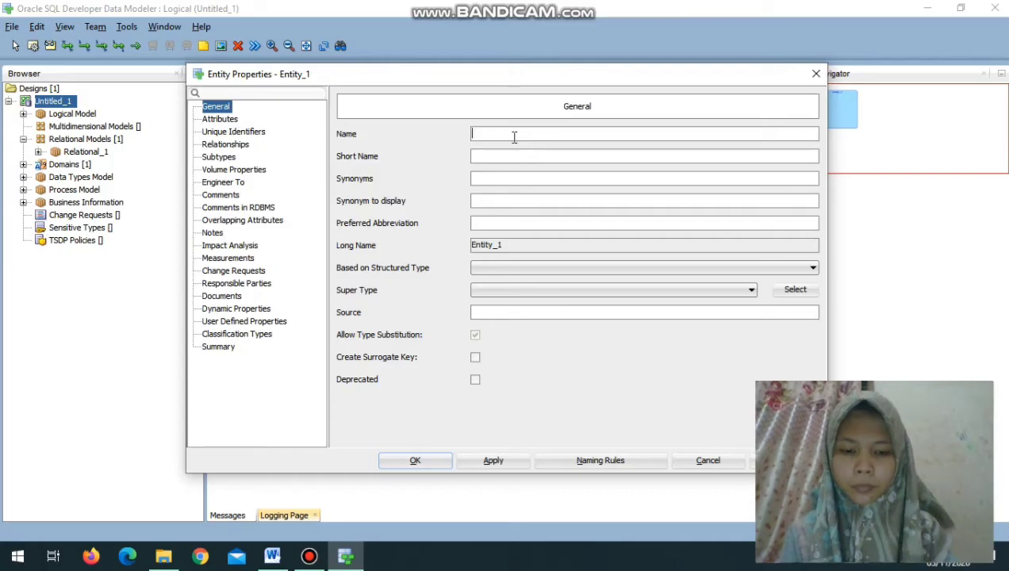
{"action": "type", "text": "P"}
{"action": "key", "text": "BackSpace"}
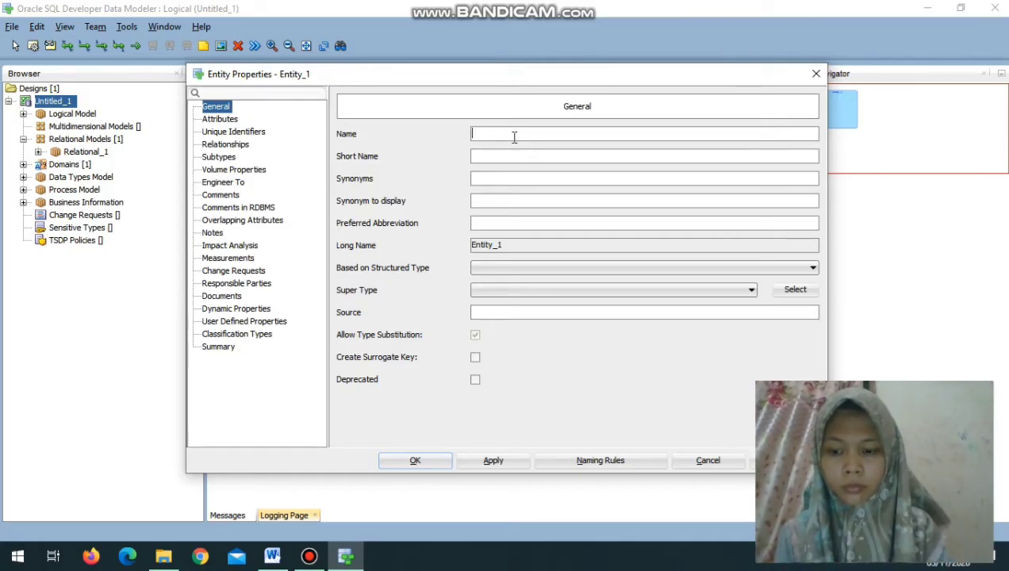
{"action": "key", "text": "Caps_Lock"}
{"action": "type", "text": "P"}
{"action": "key", "text": "Caps_Lock"}
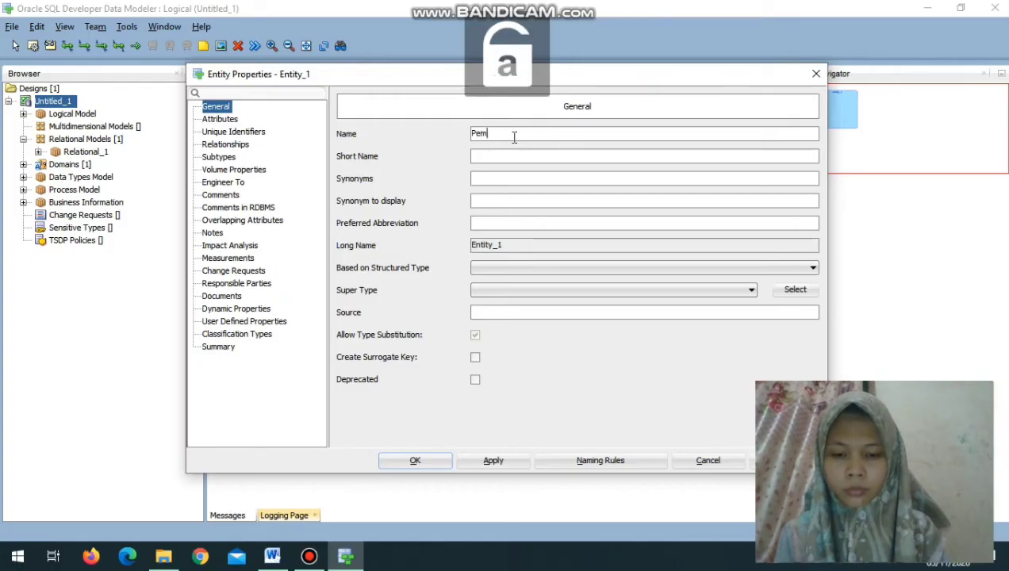
{"action": "type", "text": "embuat"}
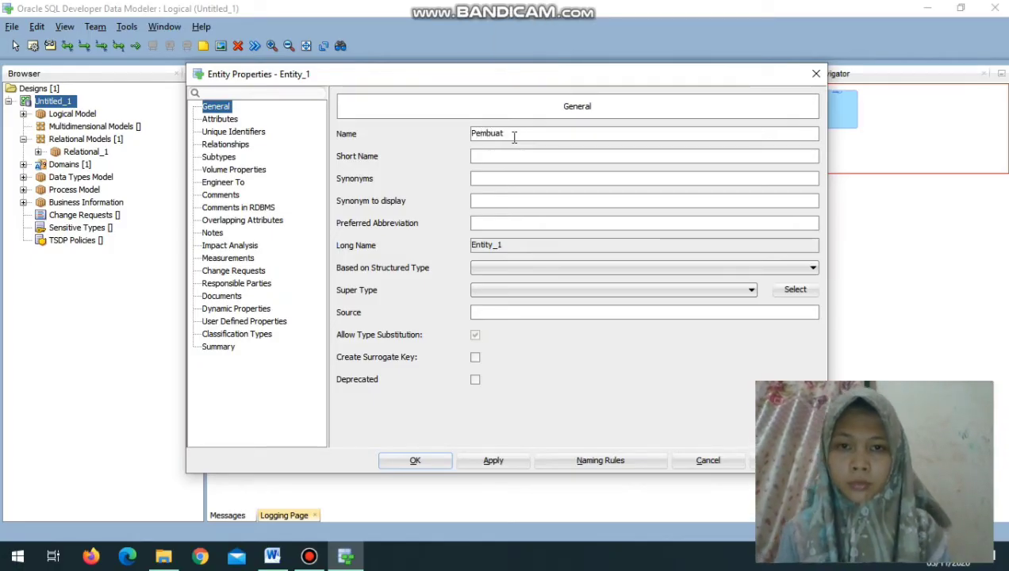
{"action": "key", "text": "Caps_Lock"}
{"action": "key", "text": "Caps_Lock"}
{"action": "key", "text": "Caps_Lock"}
{"action": "type", "text": "KTP"}
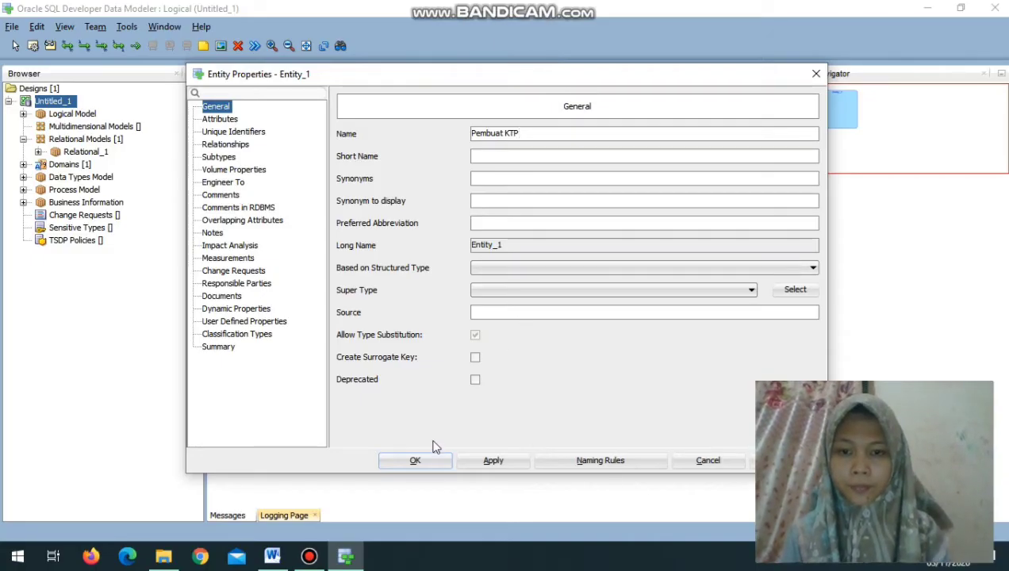
{"action": "left_click", "coordinate": [419, 466]}
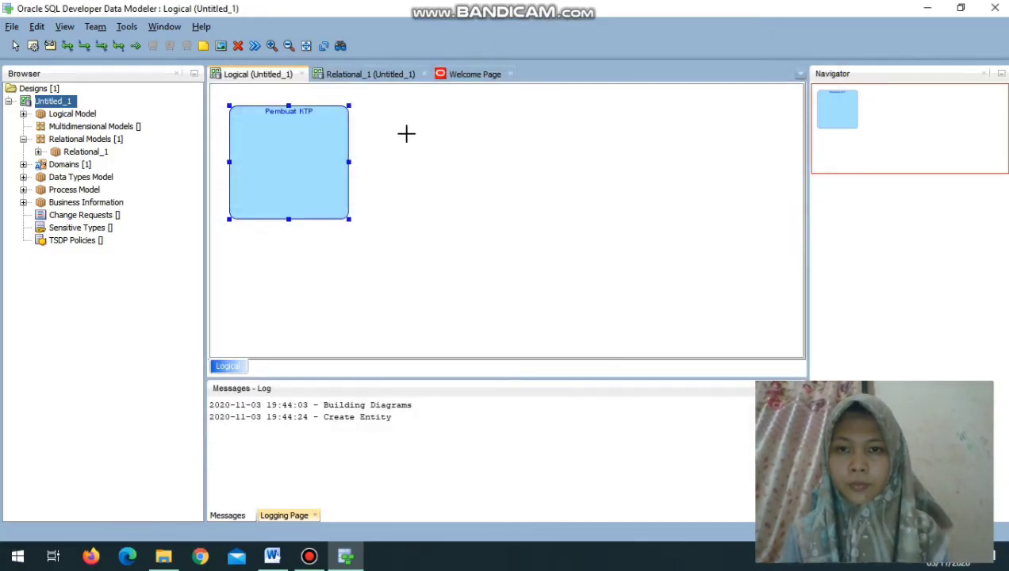
Draw a second entity to the right of Pembuat KTP and name it "Pegawai".
{"action": "left_click_drag", "start_coordinate": [406, 111], "coordinate": [529, 223]}
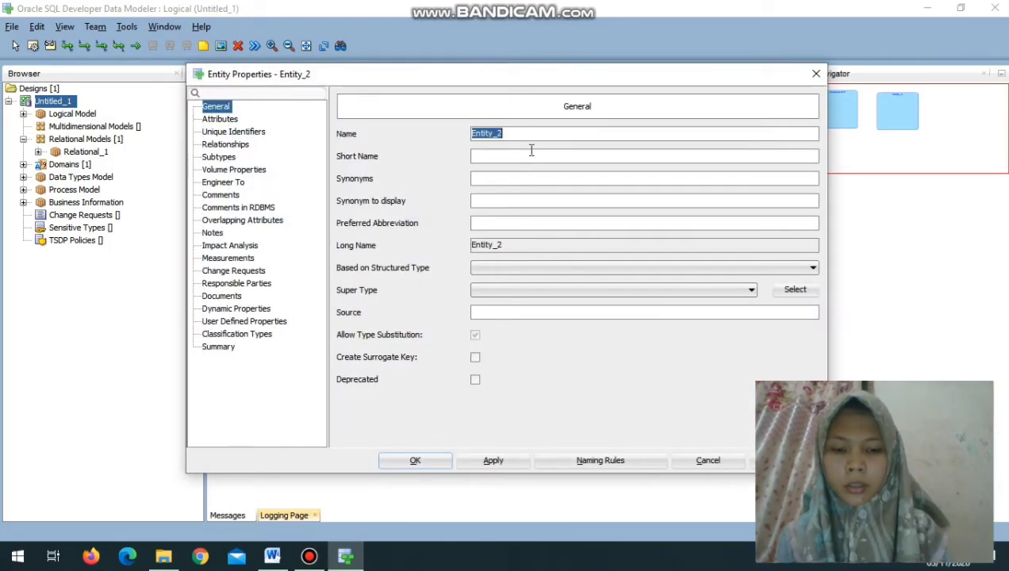
{"action": "type", "text": "P"}
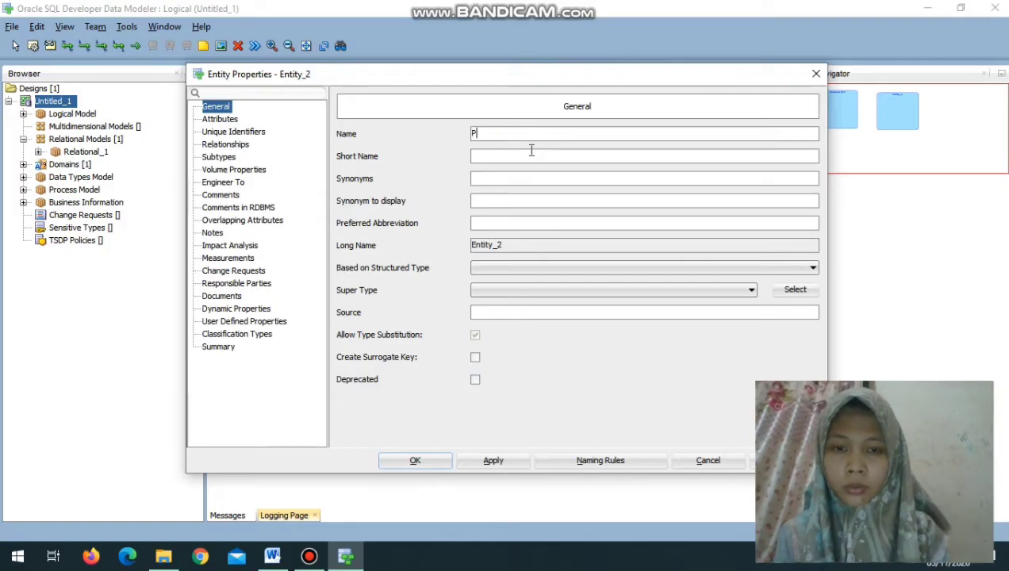
{"action": "type", "text": "egaw"}
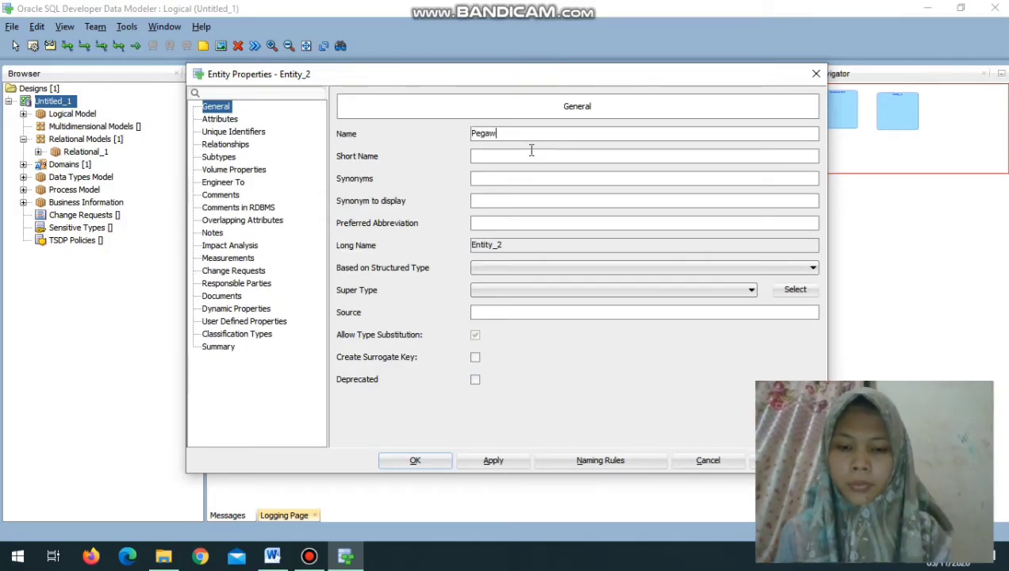
{"action": "type", "text": "ai"}
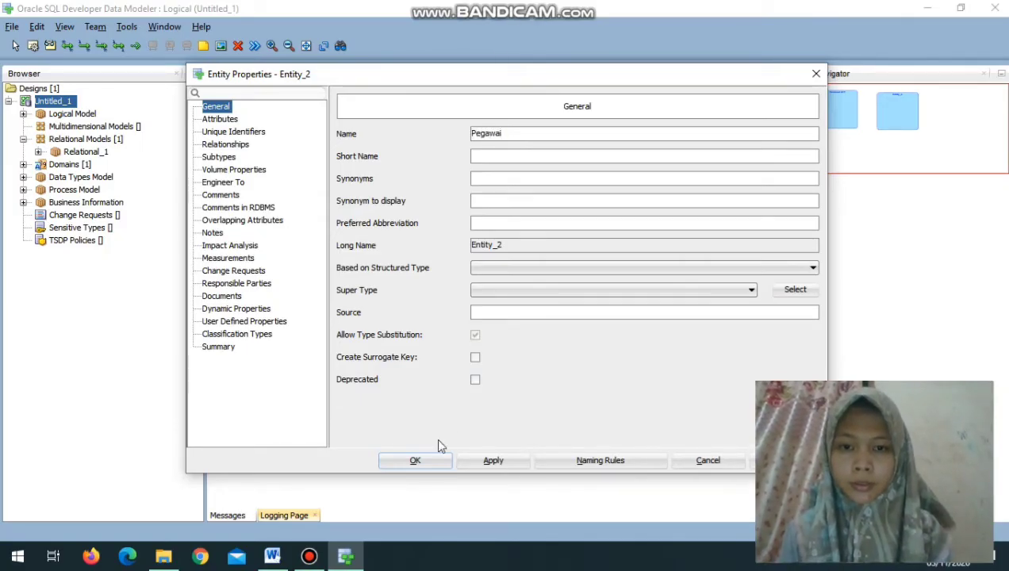
{"action": "left_click", "coordinate": [416, 460]}
Draw an entity below Pembuat KTP and name it "KTP".
{"action": "left_click_drag", "start_coordinate": [237, 255], "coordinate": [352, 344]}
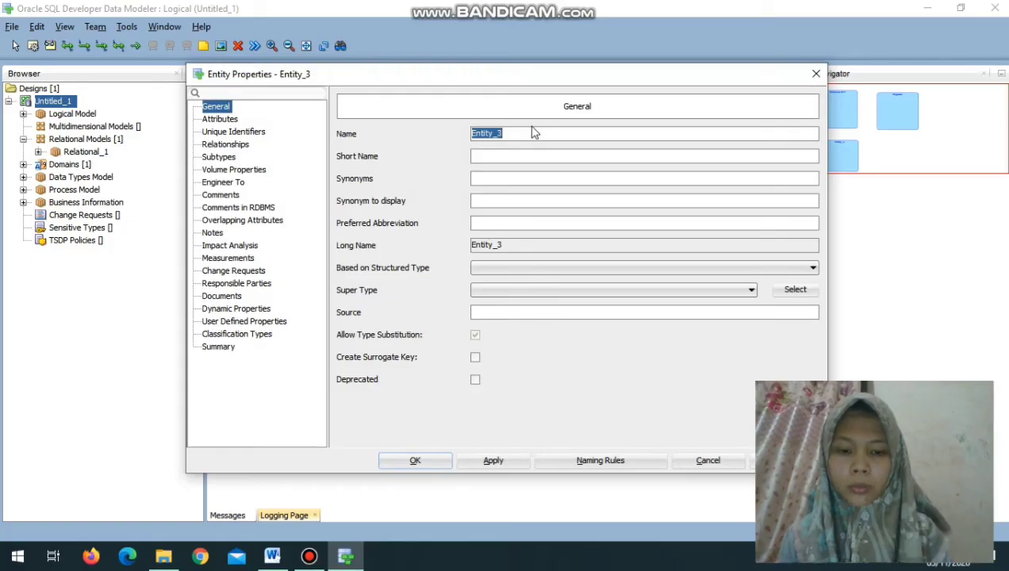
{"action": "key", "text": "Caps_Lock"}
{"action": "type", "text": "KTP"}
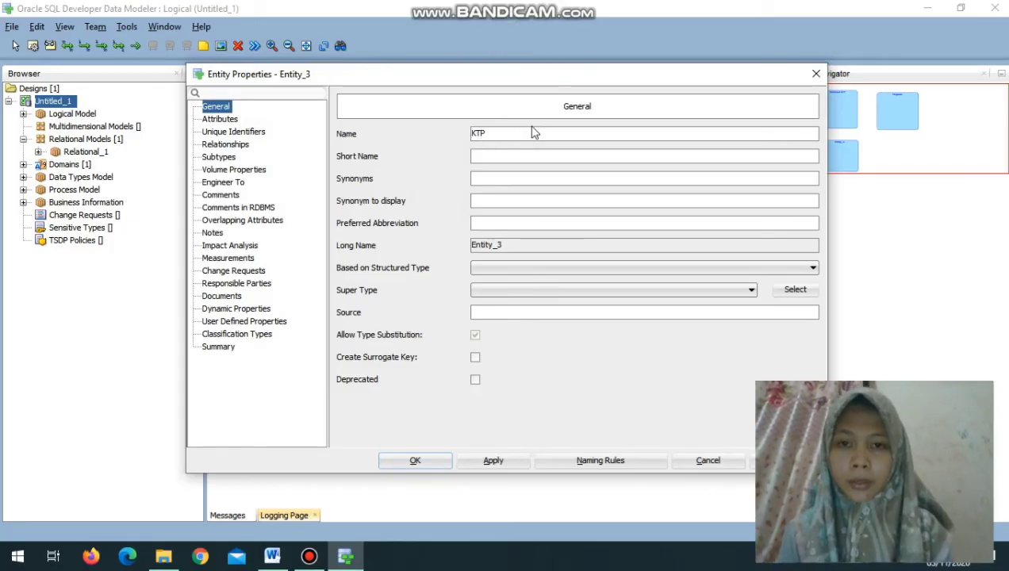
{"action": "left_click", "coordinate": [415, 460]}
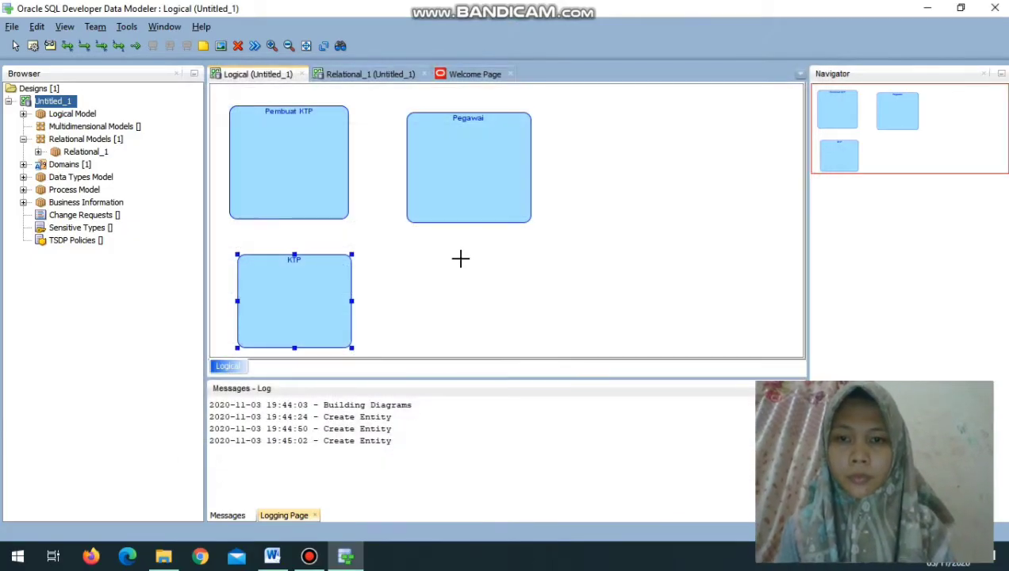
Draw an entity below Pegawai, to the right of KTP, and name it "membuat ATM".
{"action": "left_click_drag", "start_coordinate": [415, 258], "coordinate": [532, 359]}
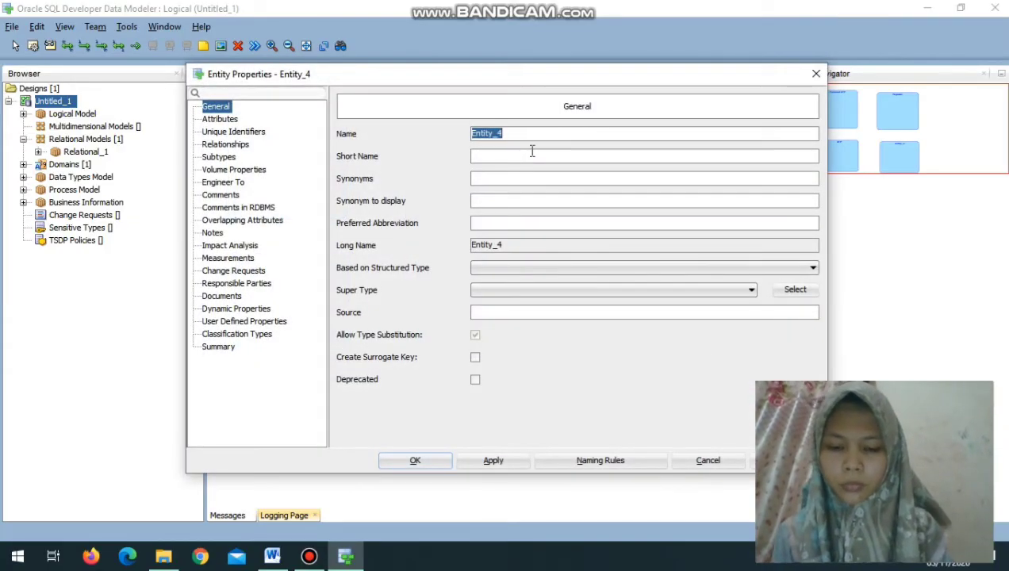
{"action": "key", "text": "Caps_Lock"}
{"action": "type", "text": "membua"}
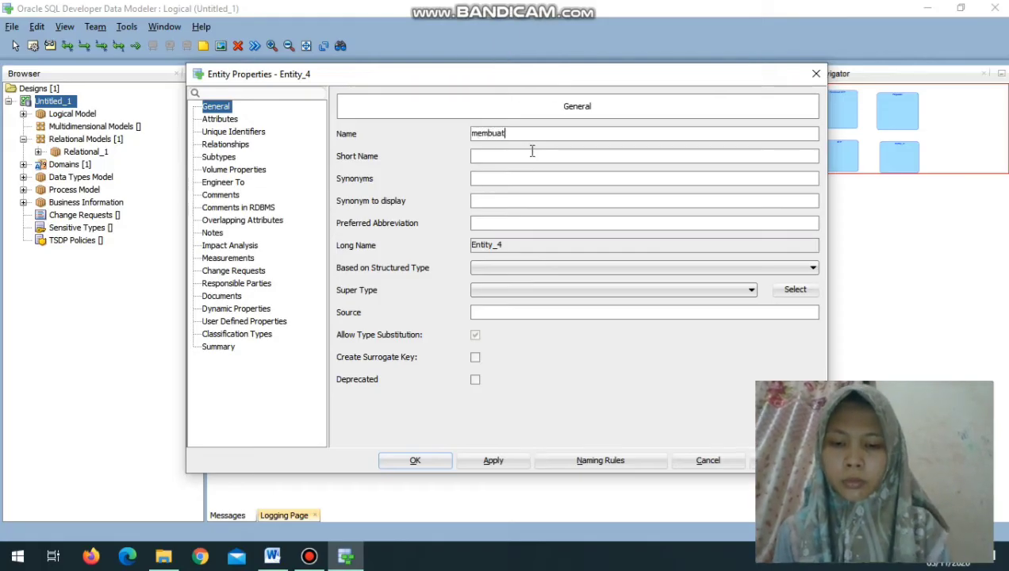
{"action": "type", "text": "t"}
{"action": "key", "text": "Caps_Lock"}
{"action": "type", "text": "AT"}
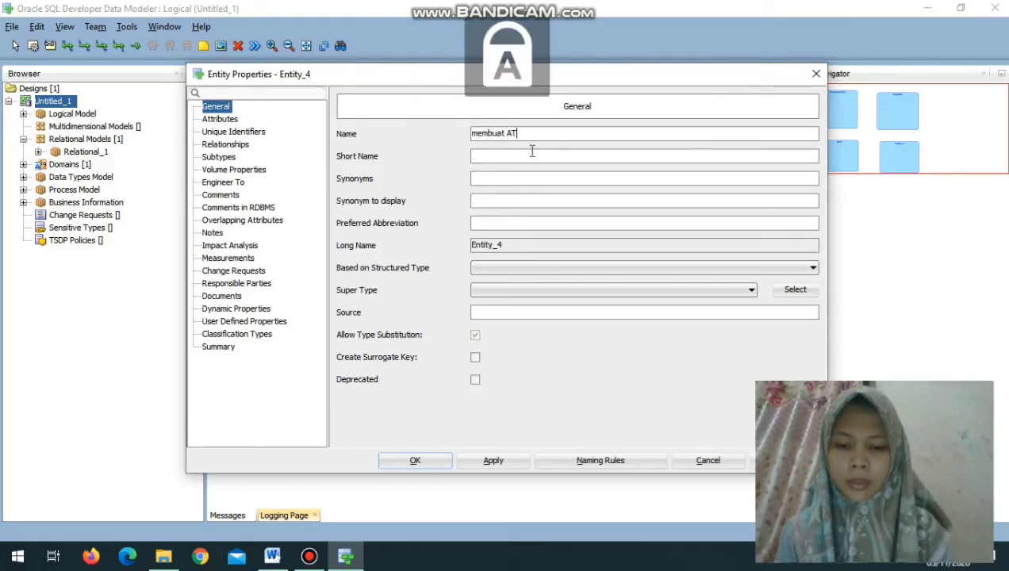
{"action": "type", "text": "M"}
{"action": "left_click", "coordinate": [416, 459]}
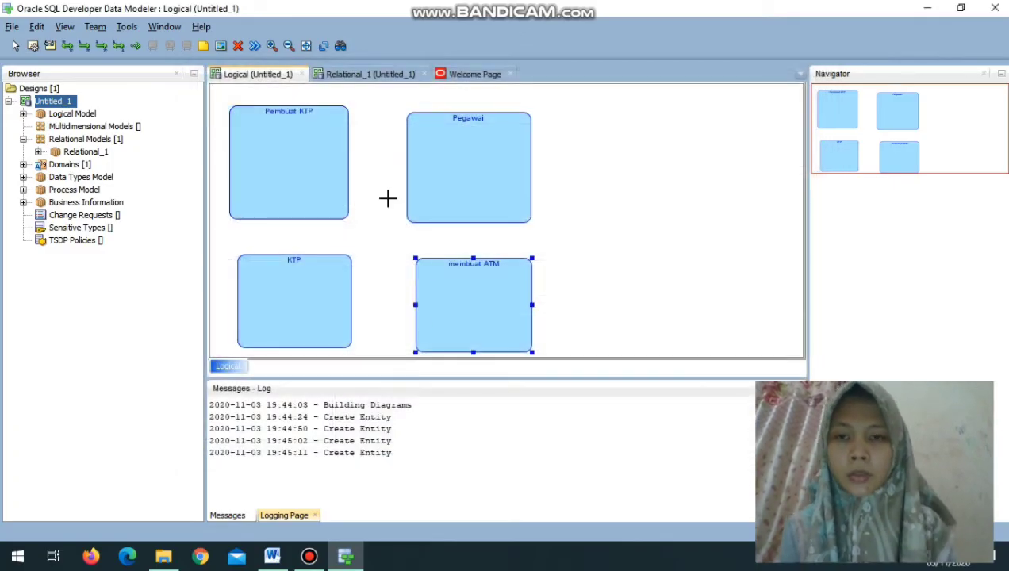
Add an attribute named "KK" to the Pembuat KTP entity and make it the primary UID.
{"action": "double_click", "coordinate": [285, 161]}
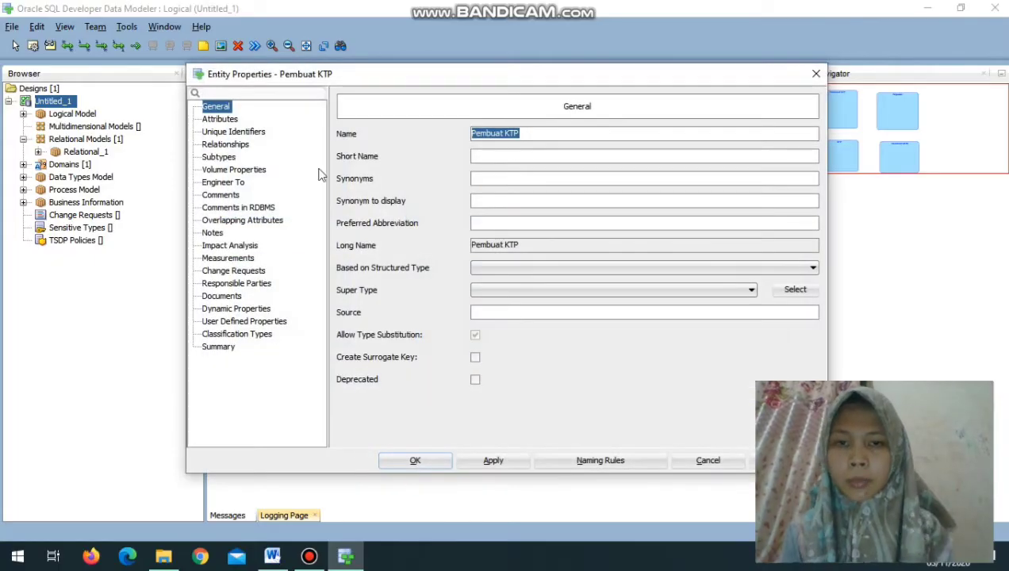
{"action": "left_click", "coordinate": [225, 119]}
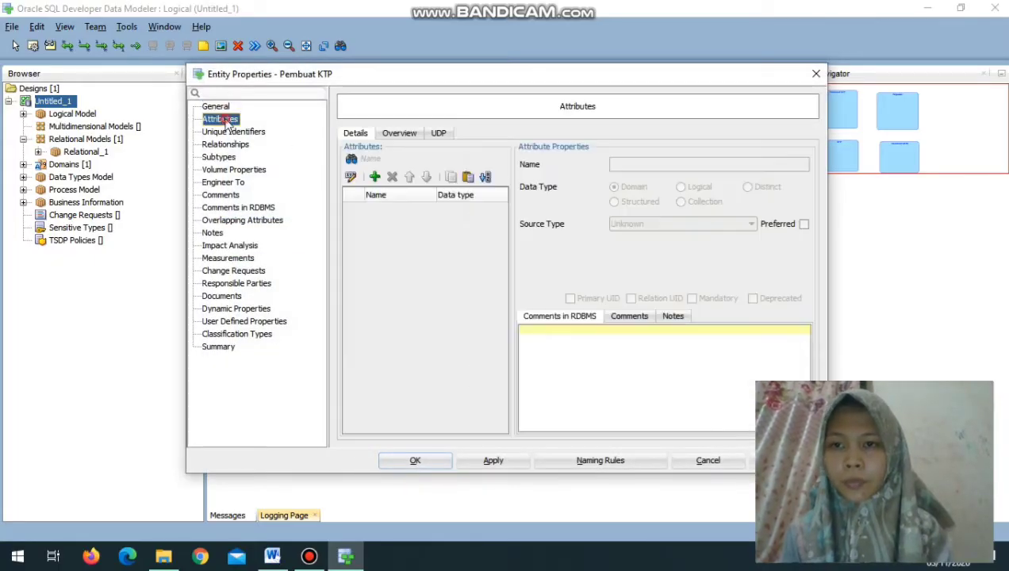
{"action": "left_click", "coordinate": [375, 177]}
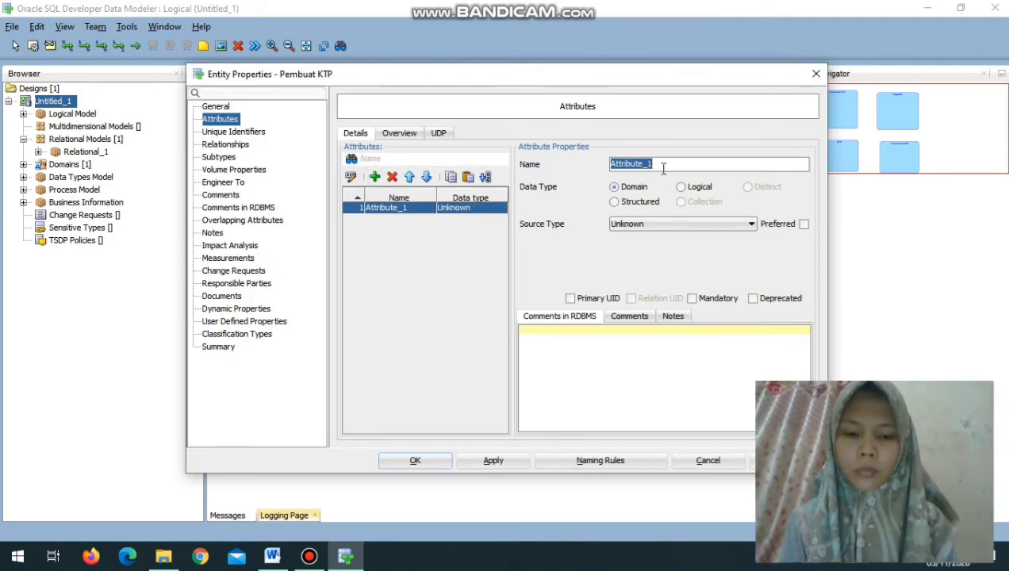
{"action": "type", "text": "KK"}
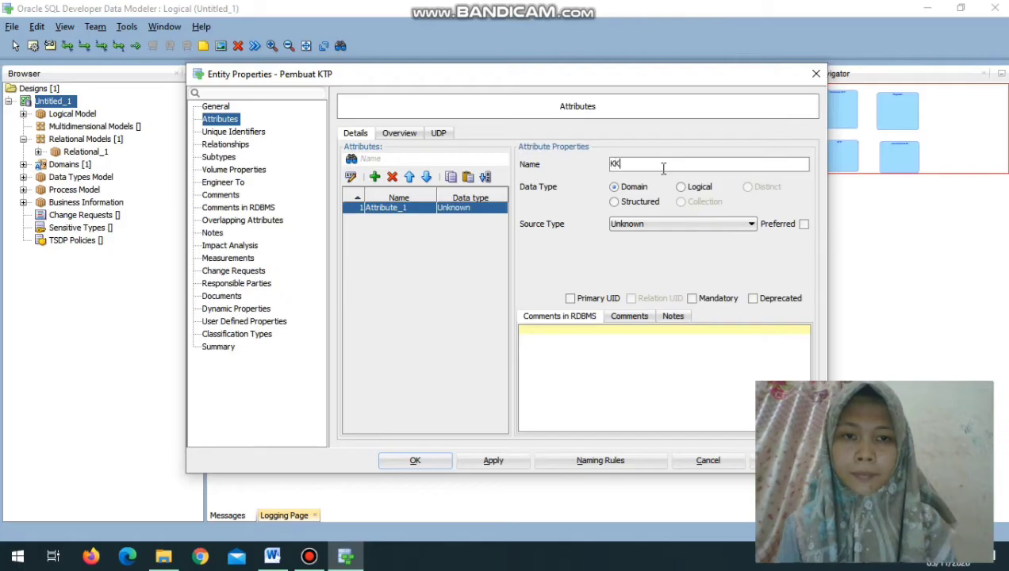
{"action": "left_click", "coordinate": [571, 299]}
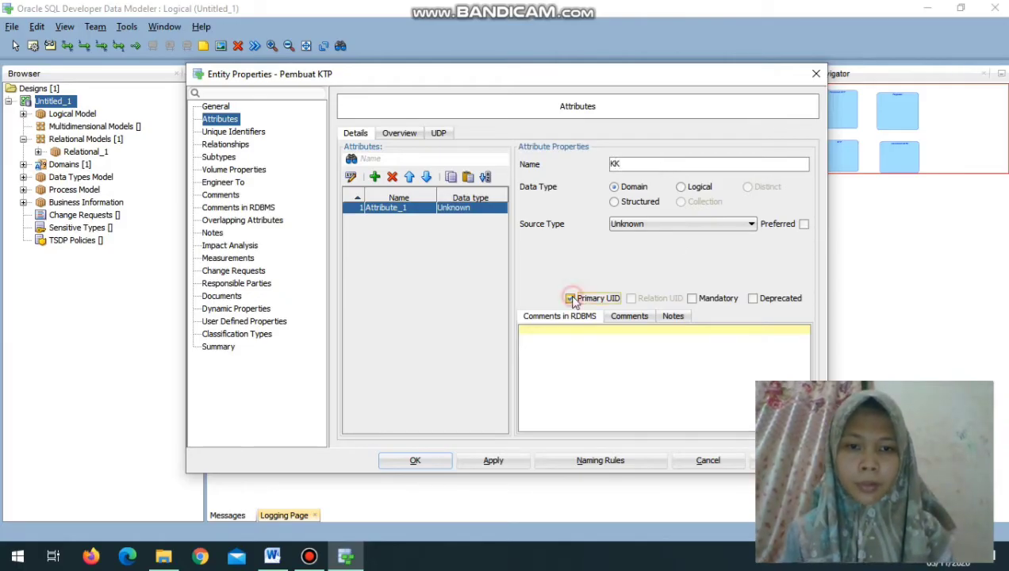
{"action": "left_click", "coordinate": [571, 299]}
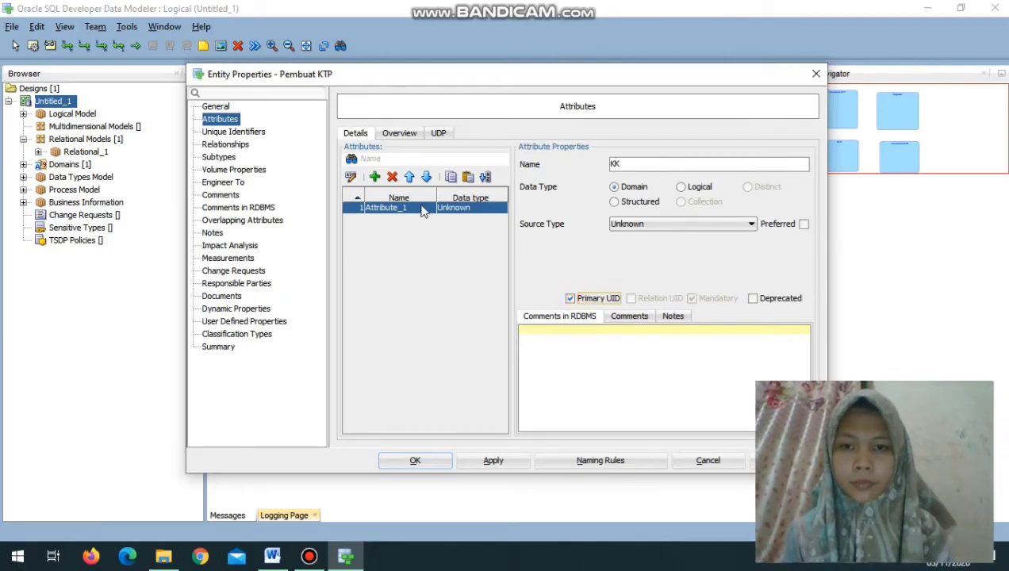
Add the attributes "nama" and "ttl" to the Pembuat KTP entity, both set as mandatory.
{"action": "left_click", "coordinate": [375, 177]}
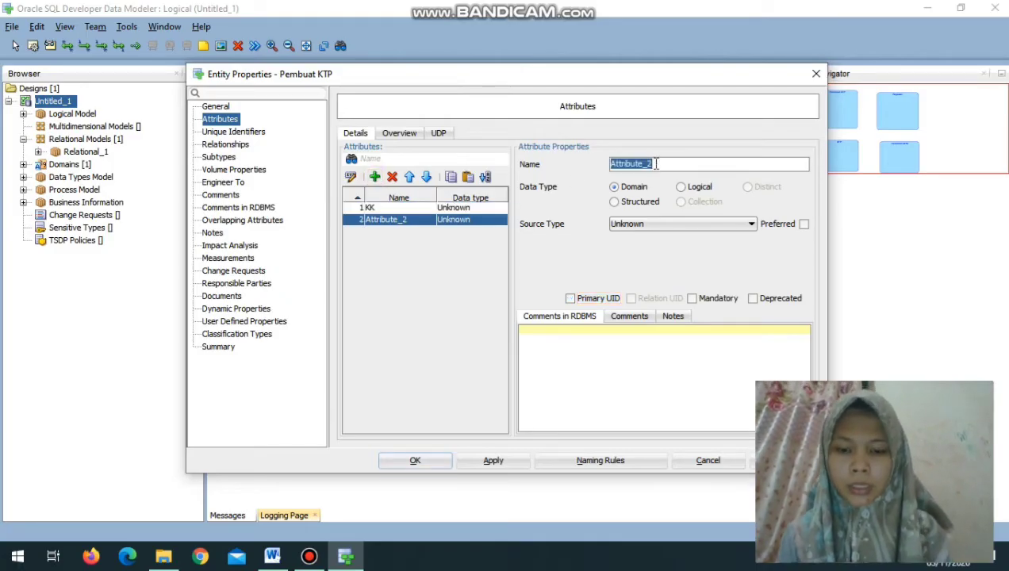
{"action": "type", "text": "nama"}
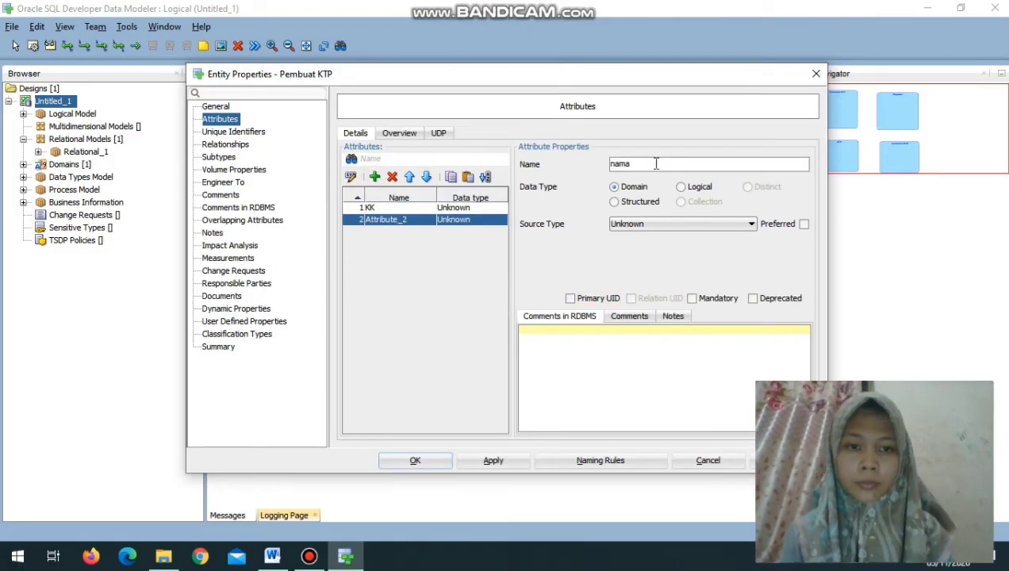
{"action": "left_click", "coordinate": [691, 299]}
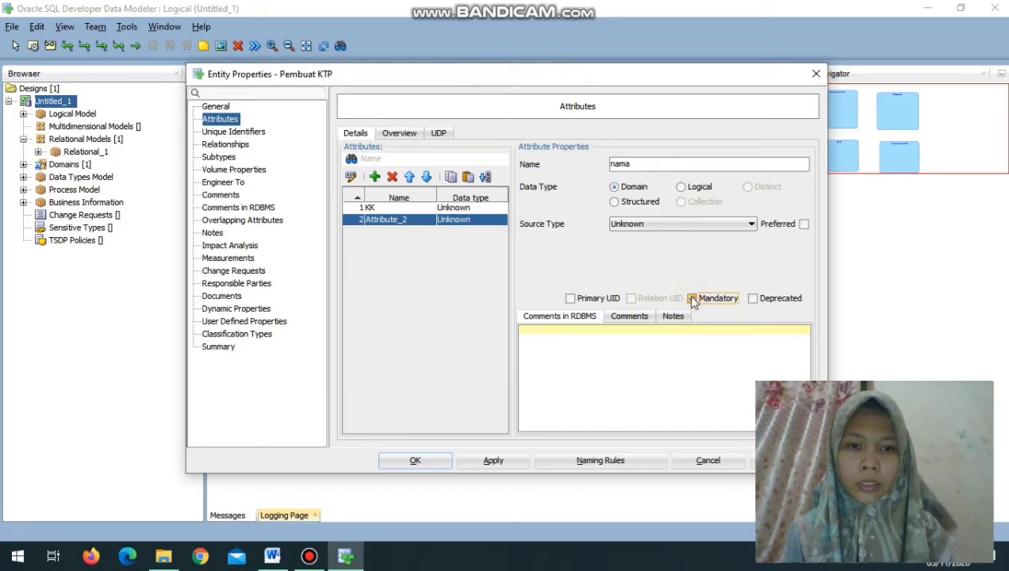
{"action": "left_click", "coordinate": [373, 177]}
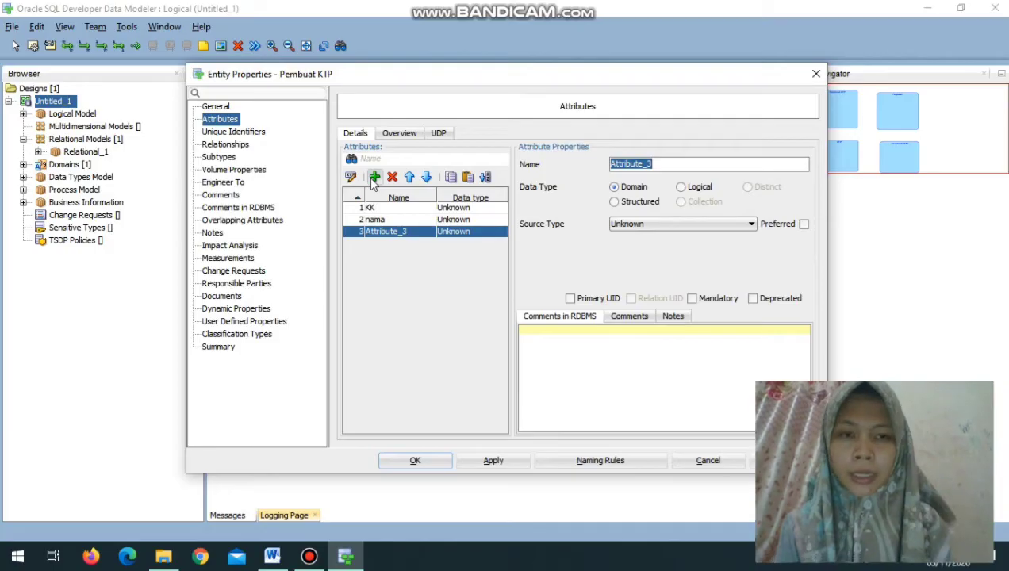
{"action": "type", "text": "ttl"}
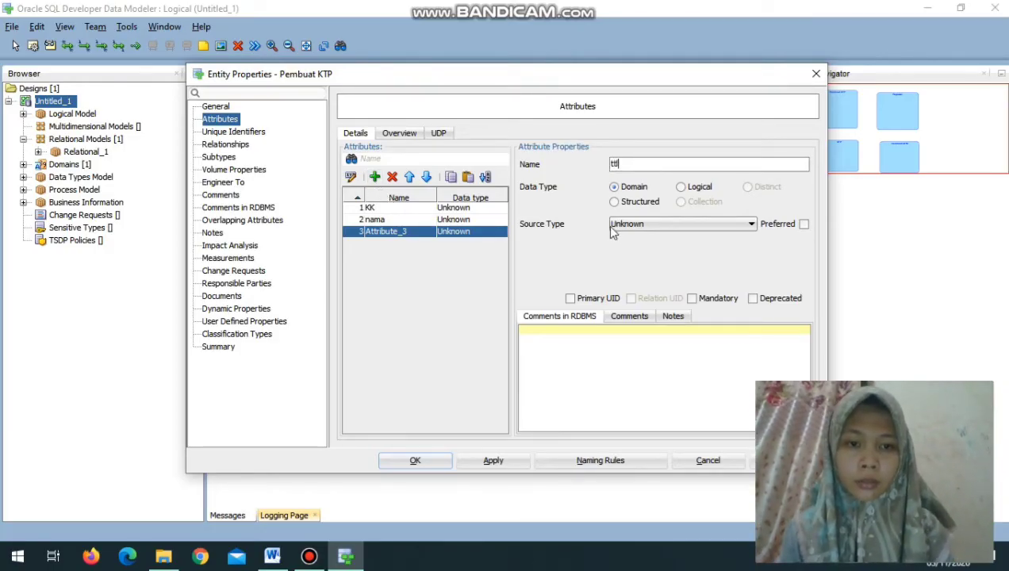
{"action": "left_click", "coordinate": [690, 301]}
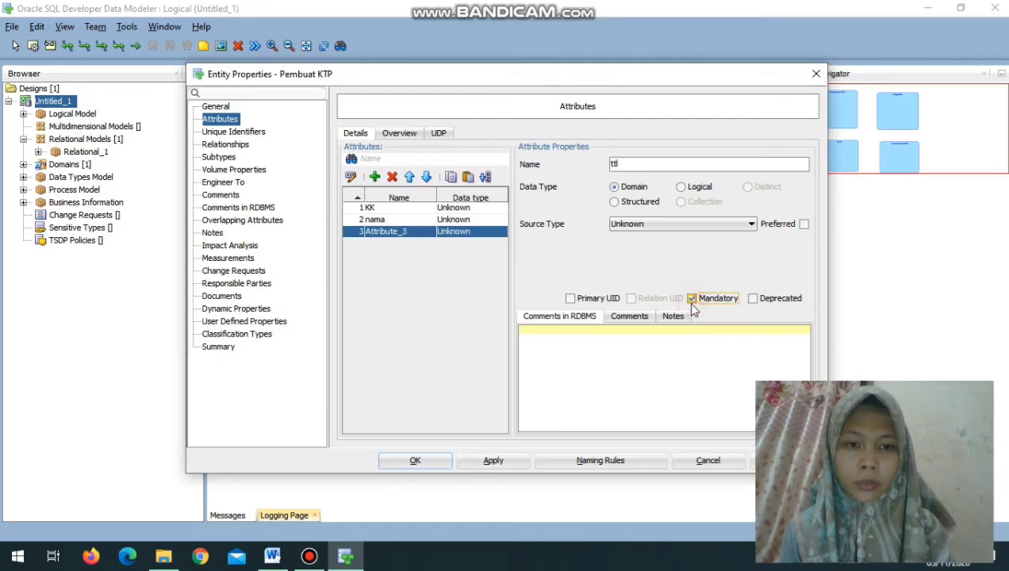
Add a mandatory attribute named "alamat" to the Pembuat KTP entity and apply its properties.
{"action": "left_click", "coordinate": [374, 177]}
{"action": "type", "text": "alamat"}
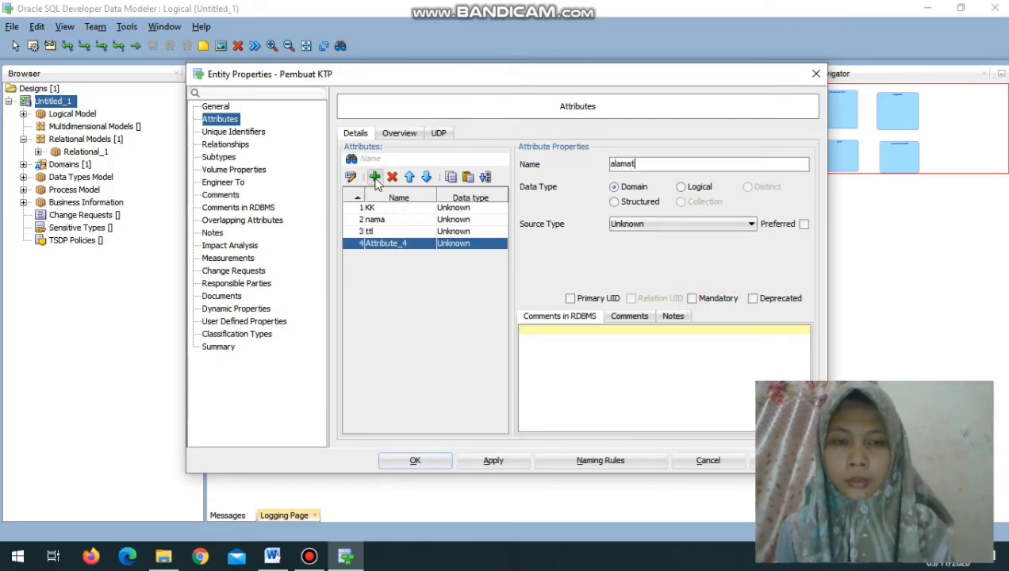
{"action": "left_click", "coordinate": [691, 298]}
{"action": "left_click", "coordinate": [417, 460]}
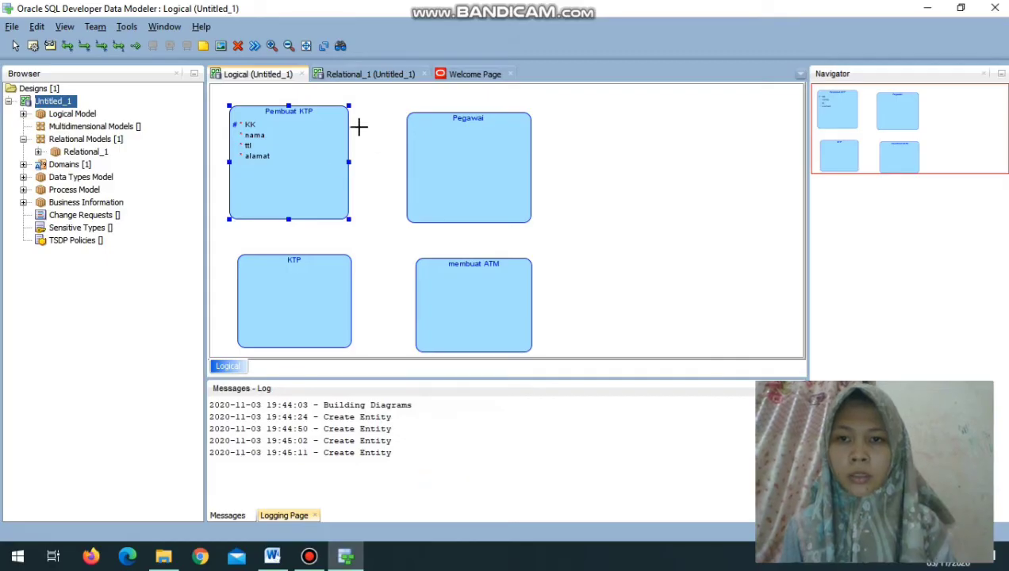
Switch the logical diagram's notation to Bachman Notation.
{"action": "left_click", "coordinate": [363, 184]}
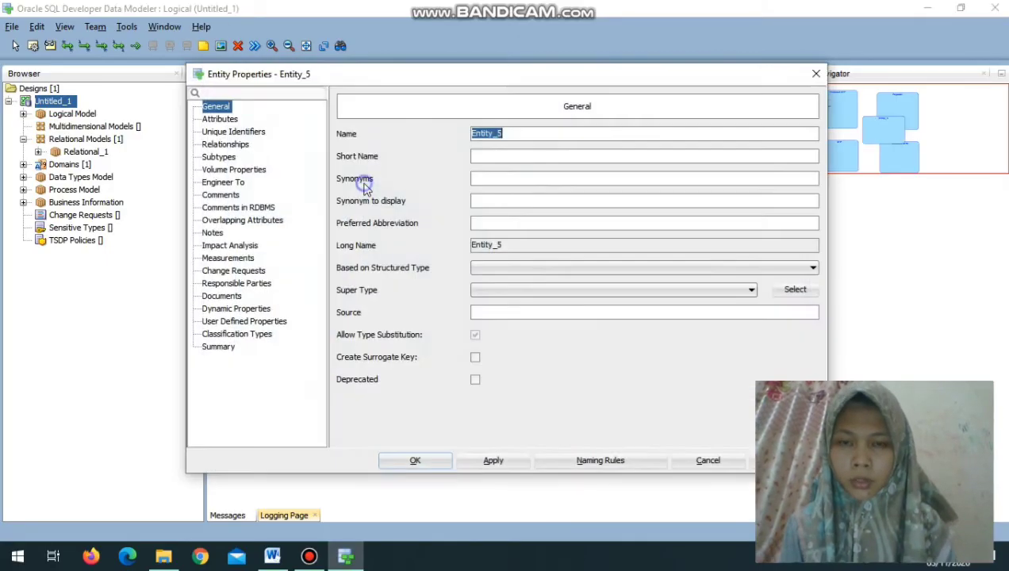
{"action": "left_click", "coordinate": [812, 73]}
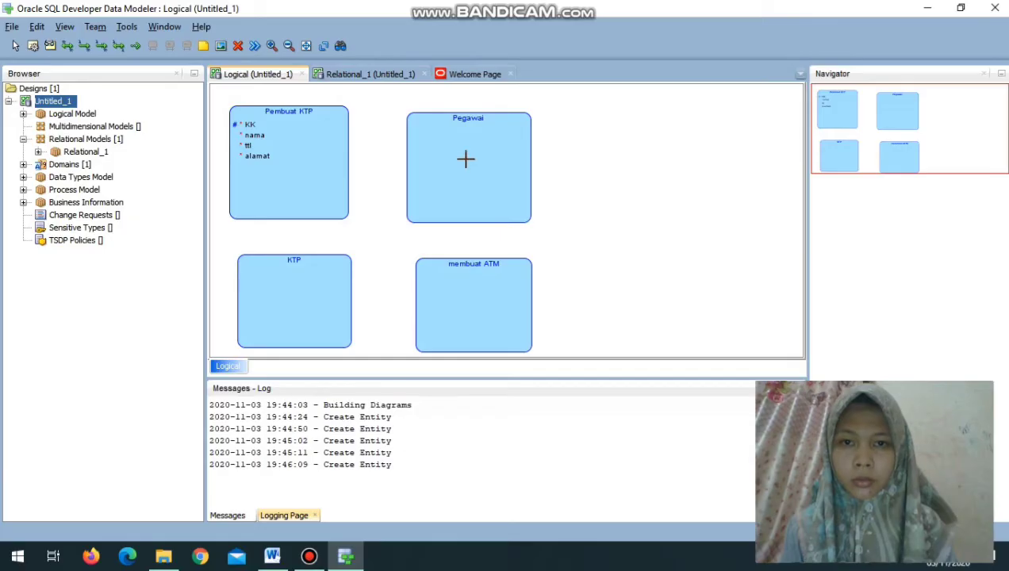
{"action": "right_click", "coordinate": [364, 180]}
{"action": "mouse_move", "coordinate": [430, 345]}
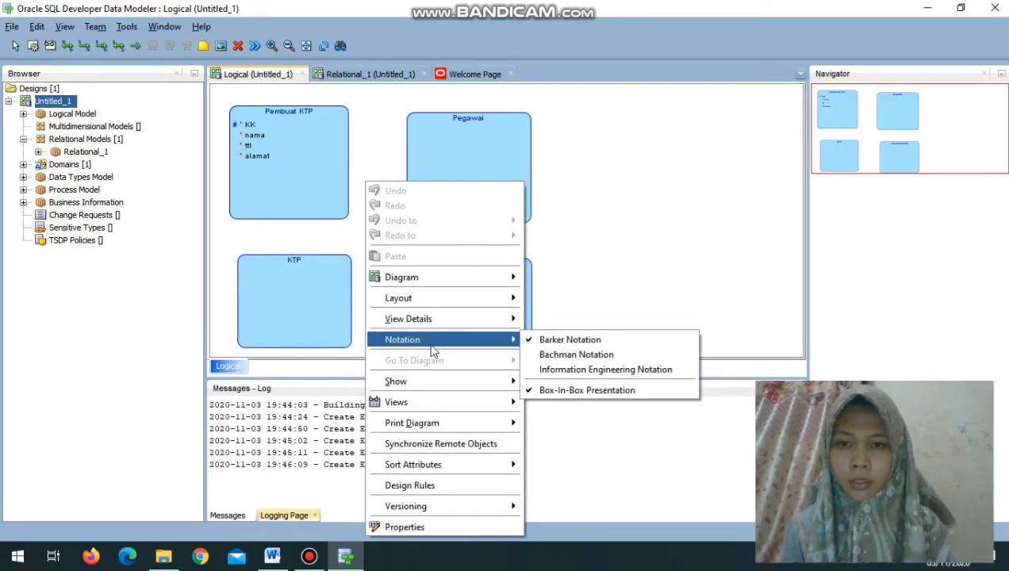
{"action": "left_click", "coordinate": [548, 355]}
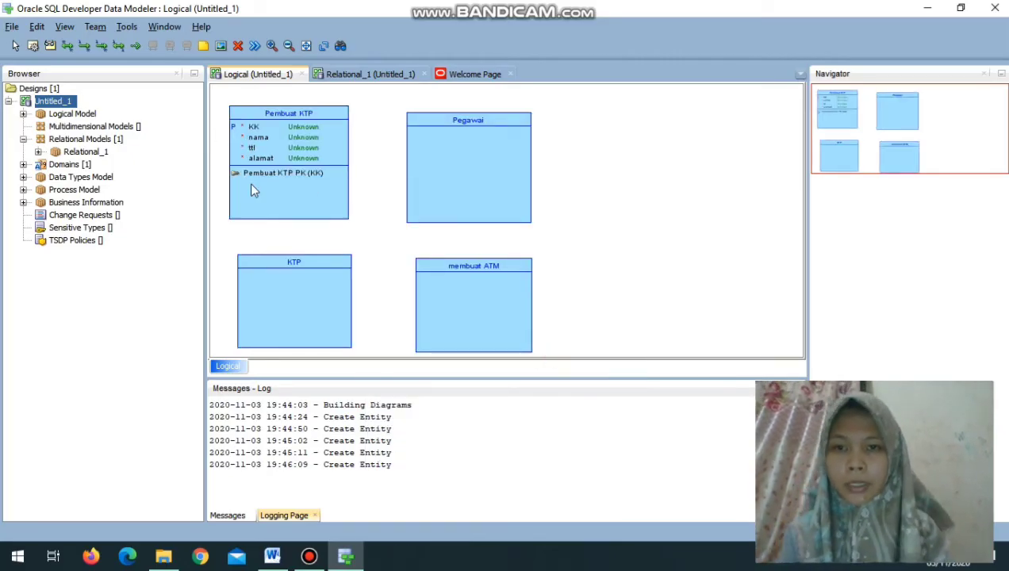
Add the attributes "id_pegawai" as primary UID and "nama" as mandatory to the Pegawai entity.
{"action": "double_click", "coordinate": [472, 151]}
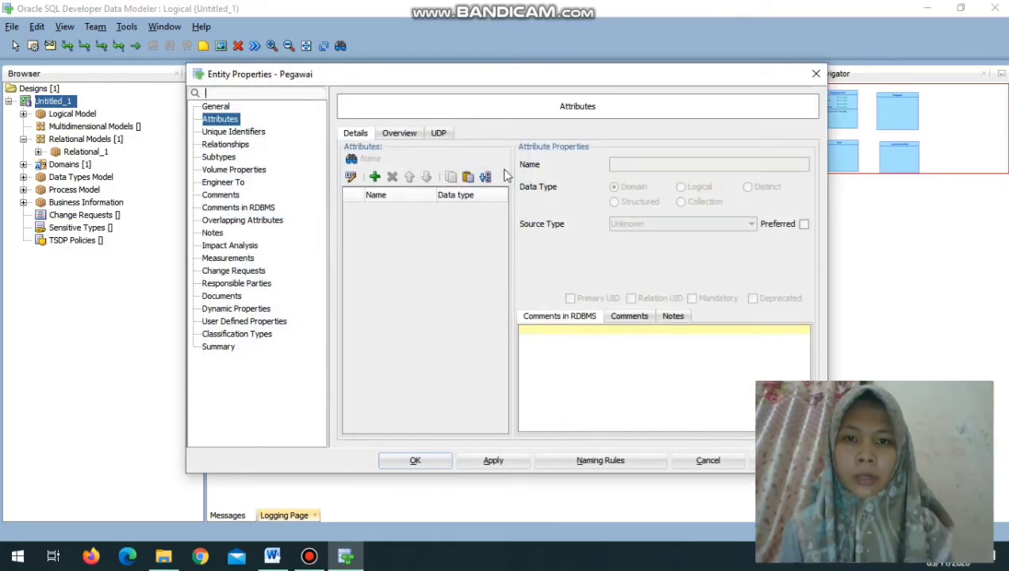
{"action": "left_click", "coordinate": [372, 177]}
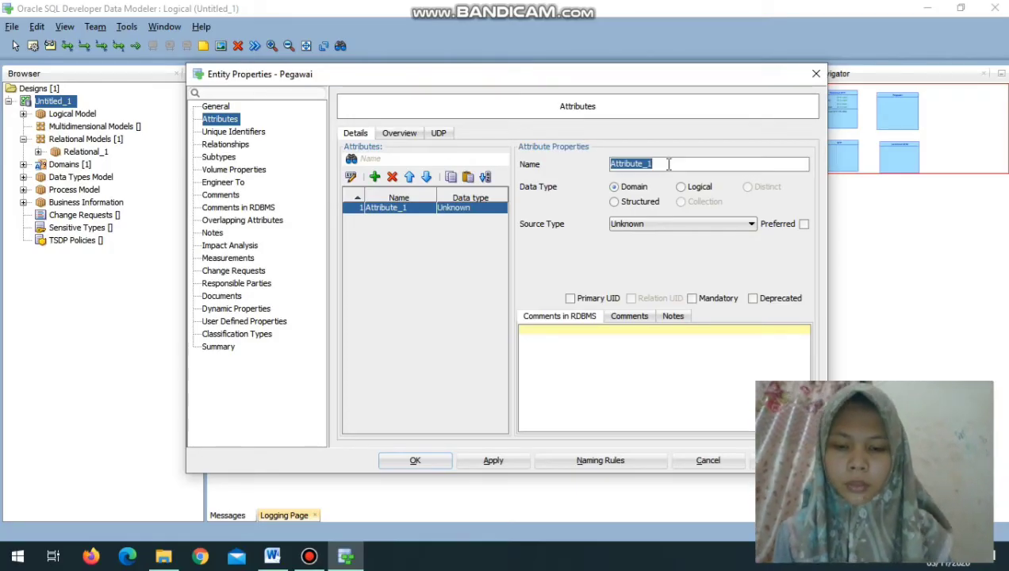
{"action": "type", "text": "id_pegawai"}
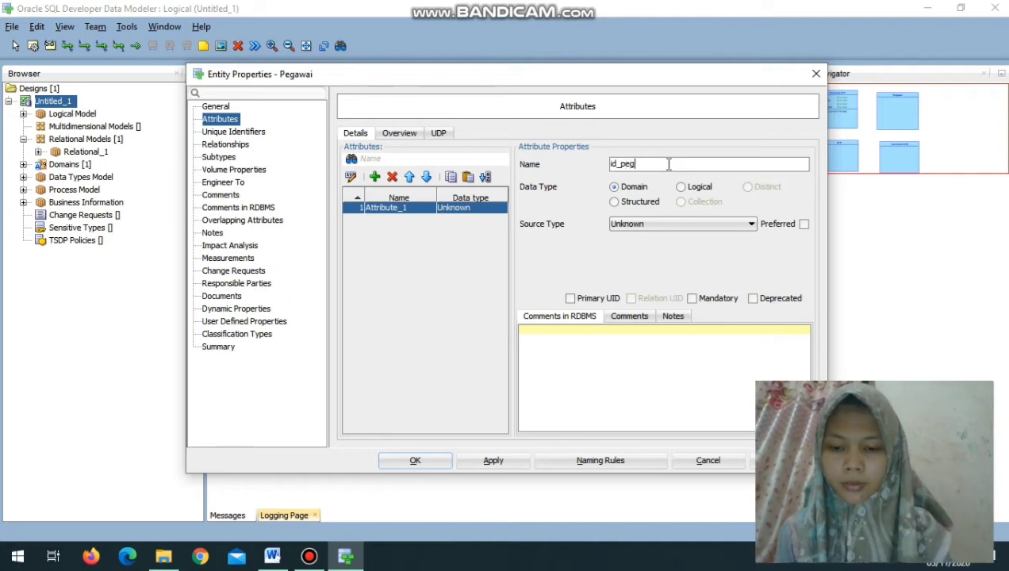
{"action": "left_click", "coordinate": [570, 299]}
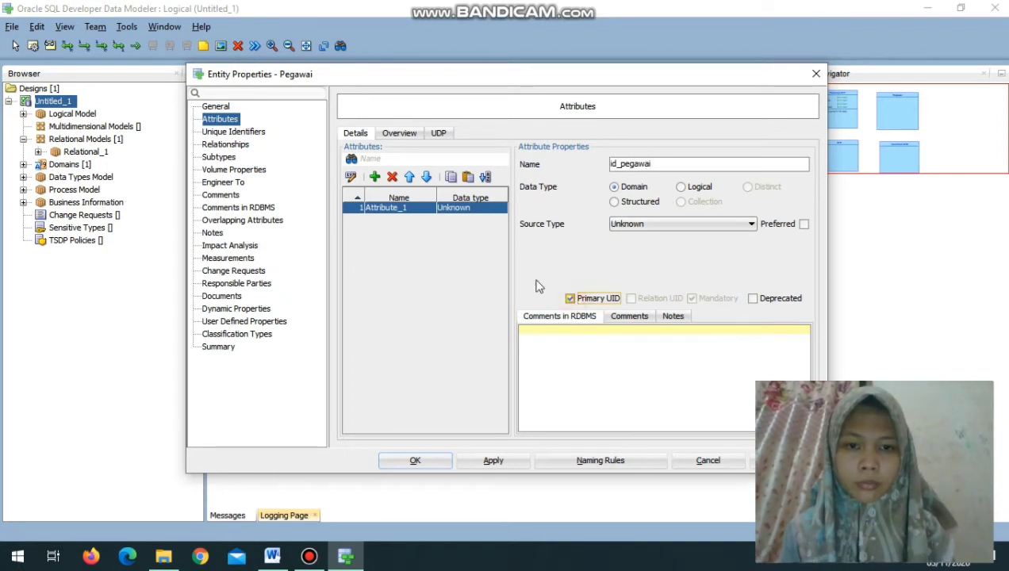
{"action": "left_click", "coordinate": [374, 177]}
{"action": "type", "text": "nm"}
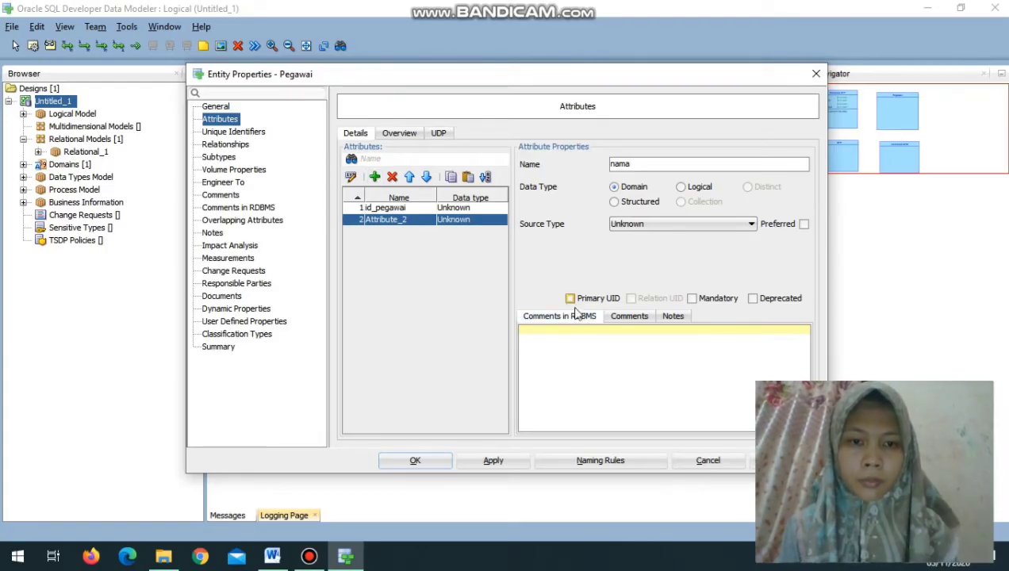
{"action": "left_click", "coordinate": [691, 301]}
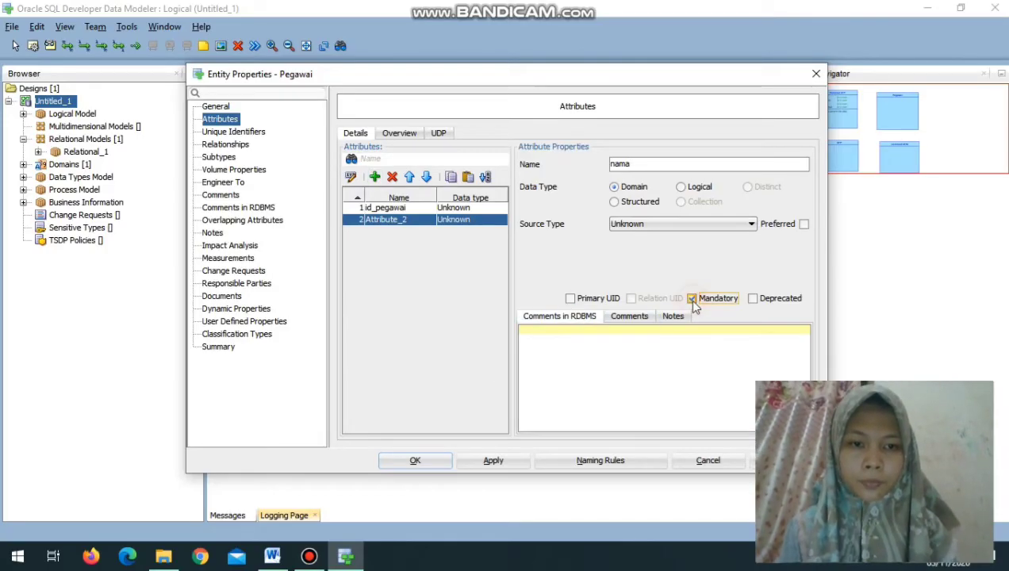
{"action": "left_click", "coordinate": [420, 466]}
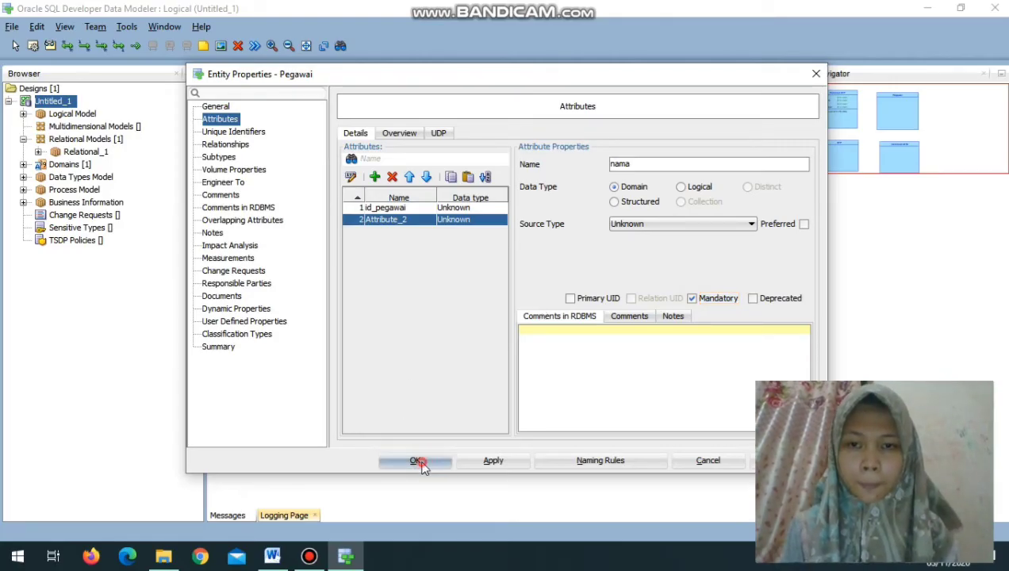
Add an attribute named "id_kartu" to the KTP entity and make it the primary UID.
{"action": "double_click", "coordinate": [295, 303]}
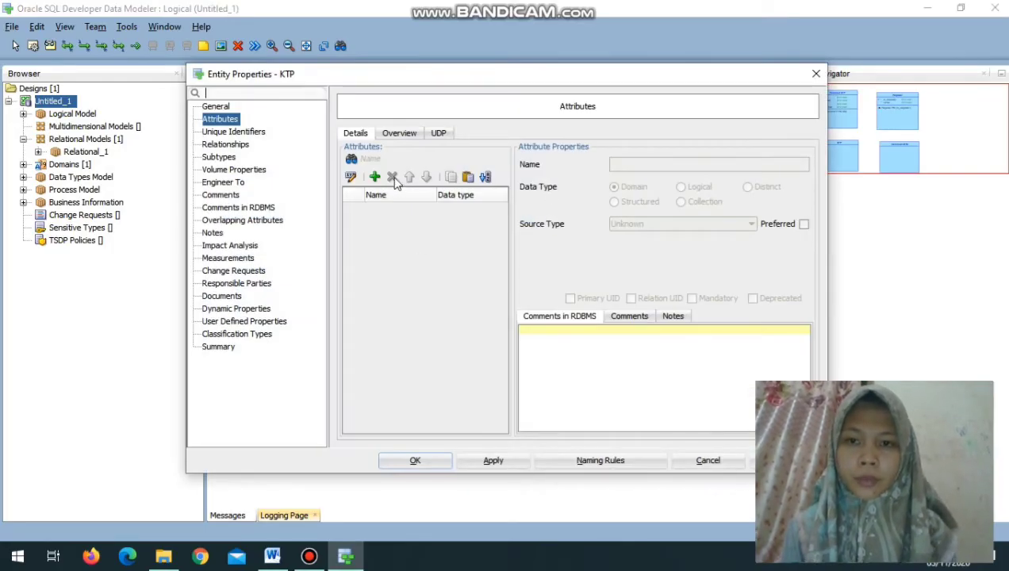
{"action": "left_click", "coordinate": [374, 176]}
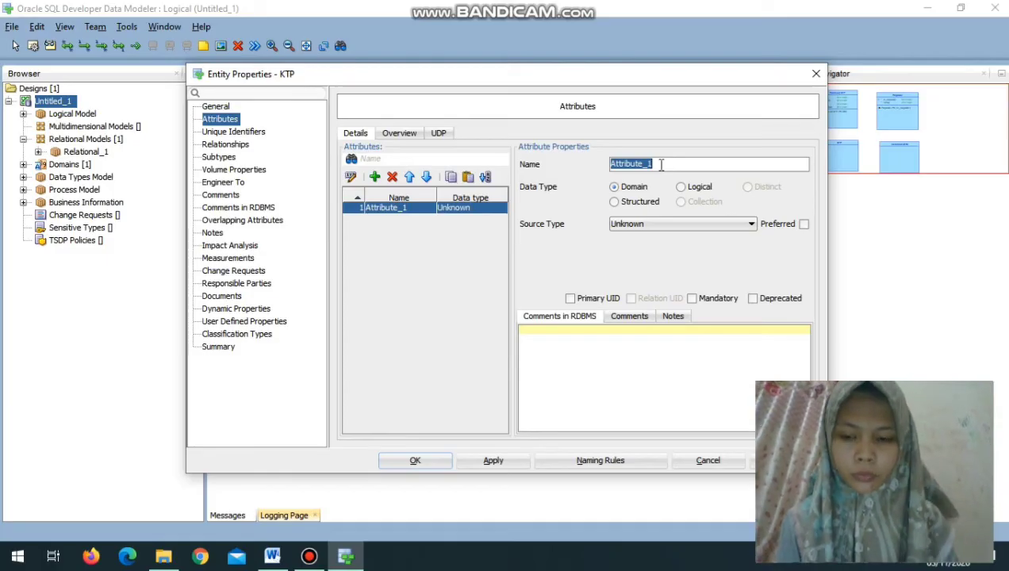
{"action": "key", "text": "BackSpace"}
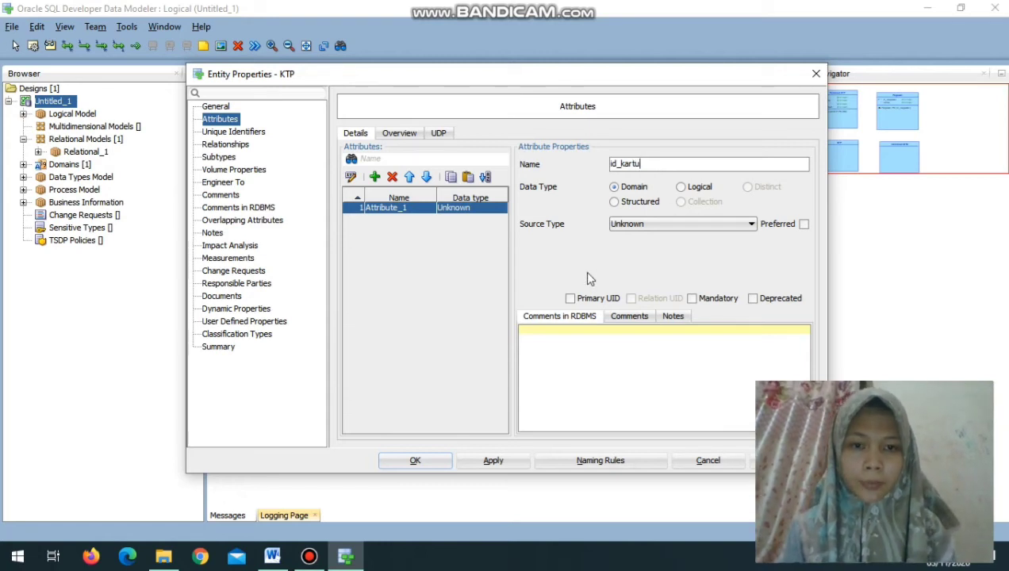
{"action": "left_click", "coordinate": [569, 299]}
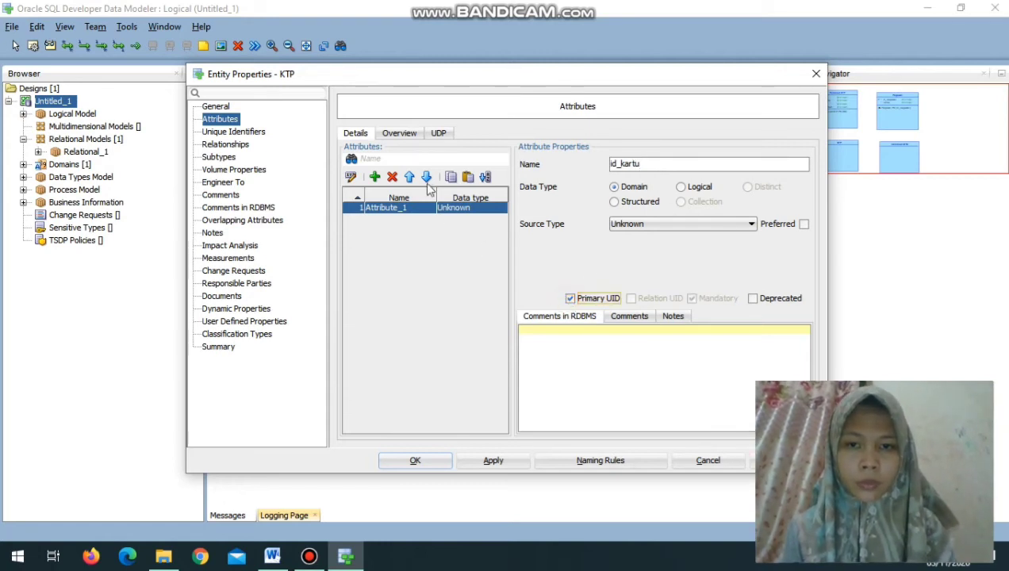
Add the attributes "id_kk", "nama" and "alamat" to the KTP entity, all set as mandatory.
{"action": "left_click", "coordinate": [375, 177]}
{"action": "type", "text": "id"}
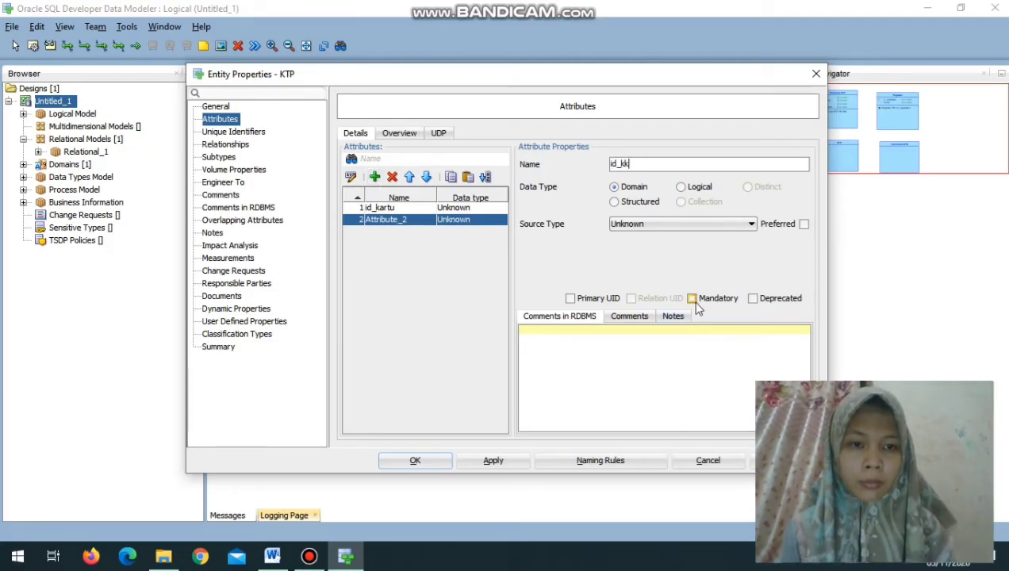
{"action": "left_click", "coordinate": [692, 300]}
{"action": "left_click", "coordinate": [374, 177]}
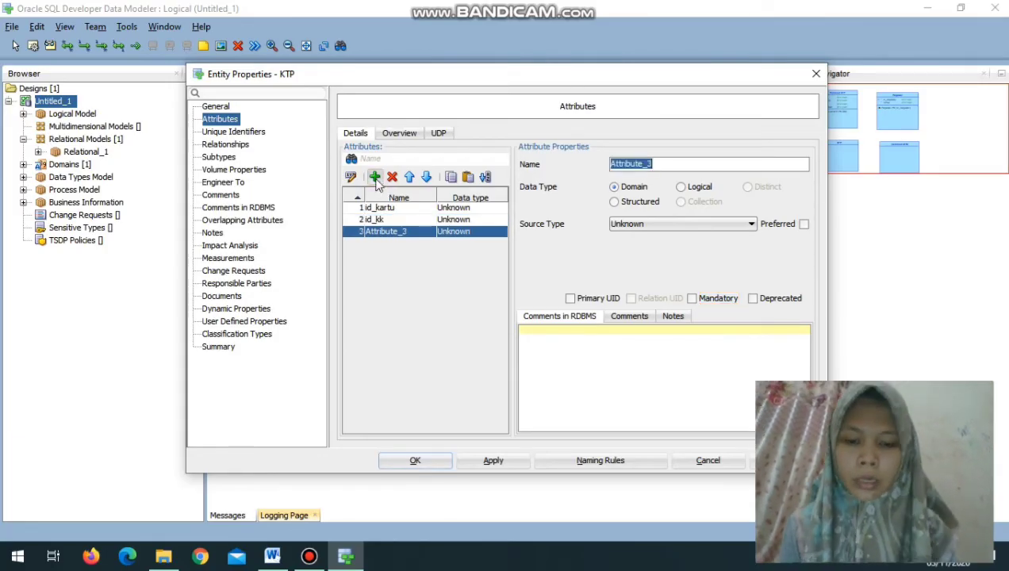
{"action": "type", "text": "nama"}
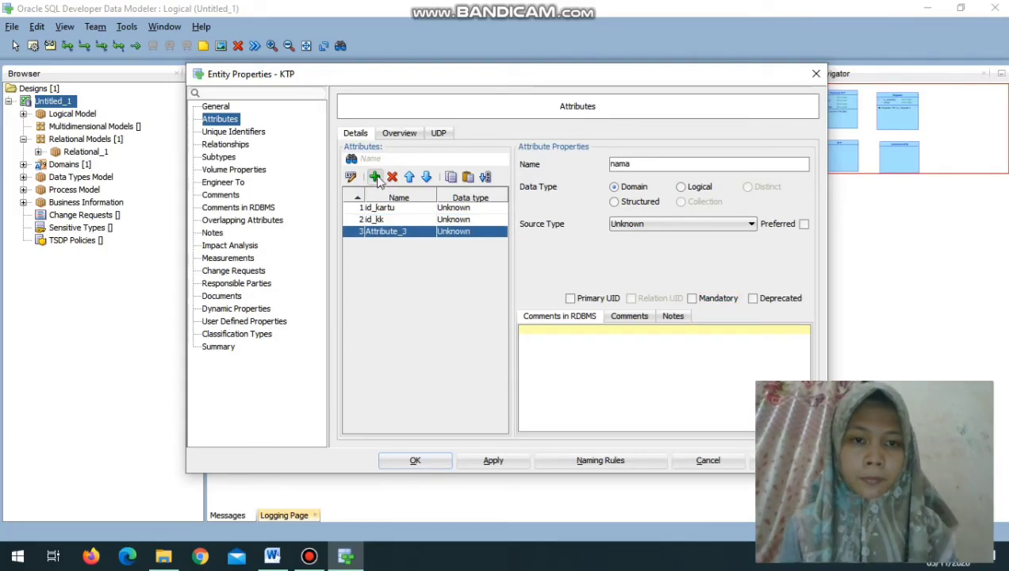
{"action": "left_click", "coordinate": [692, 299]}
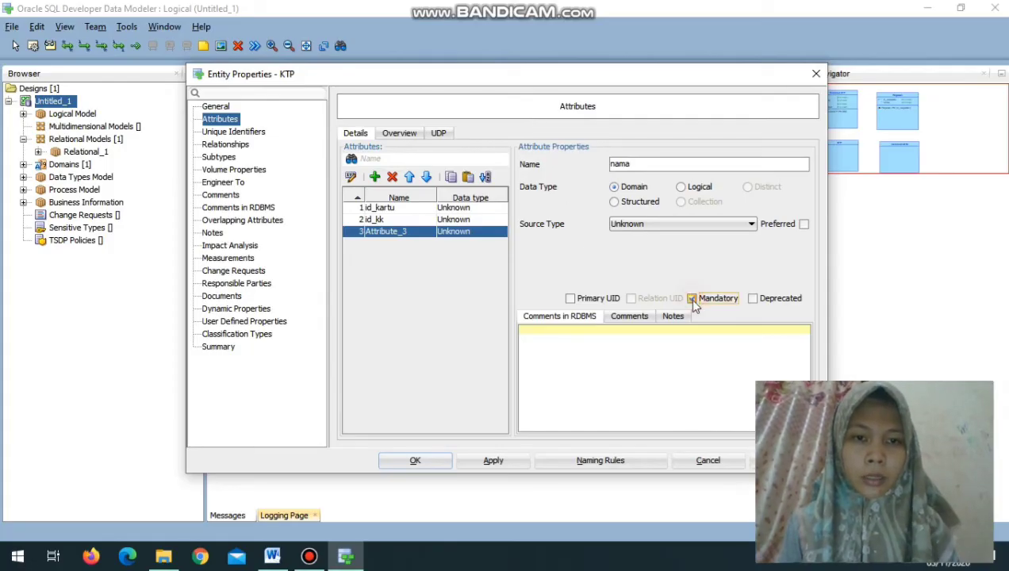
{"action": "left_click", "coordinate": [374, 177]}
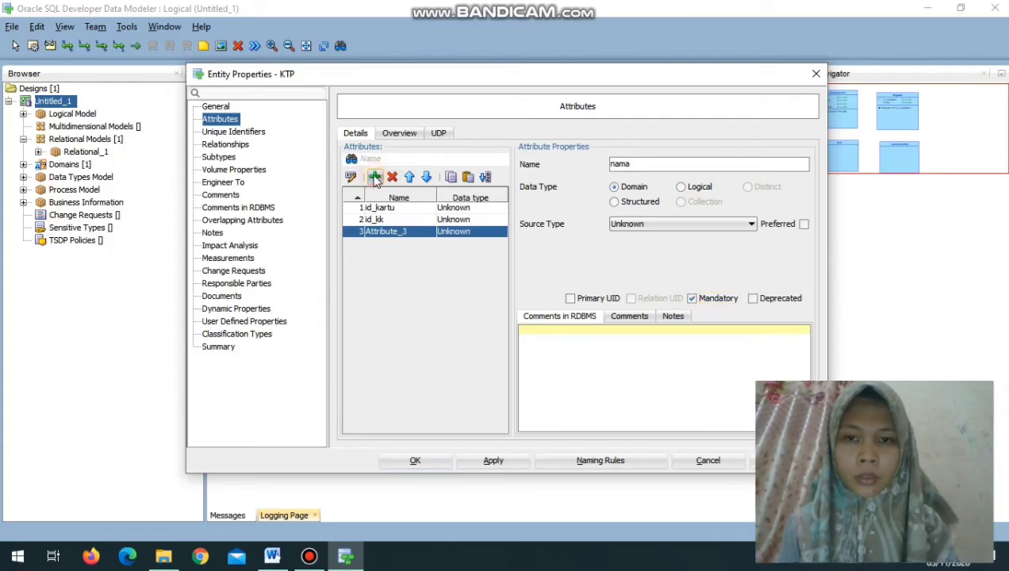
{"action": "type", "text": "alama"}
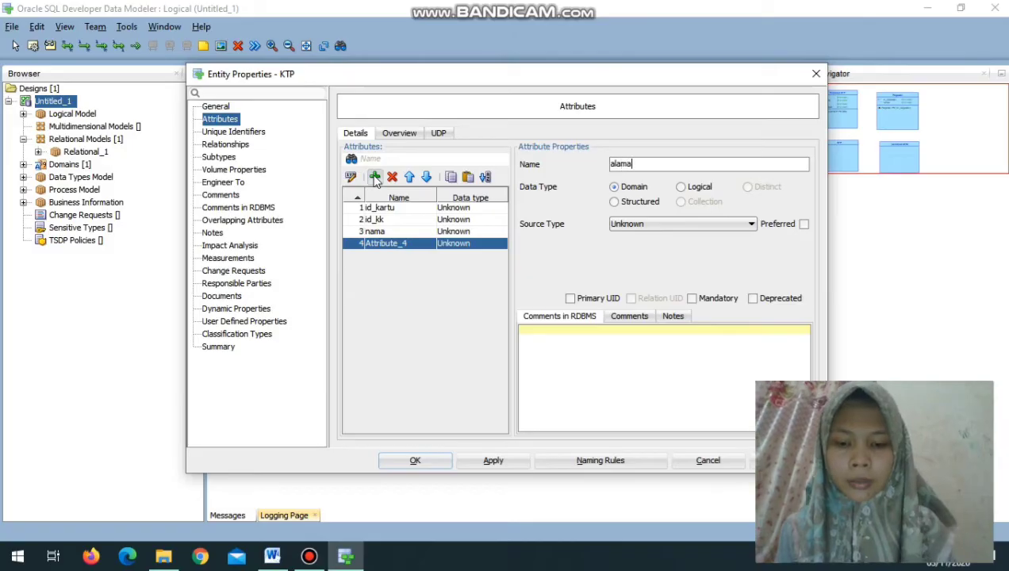
{"action": "left_click", "coordinate": [692, 299]}
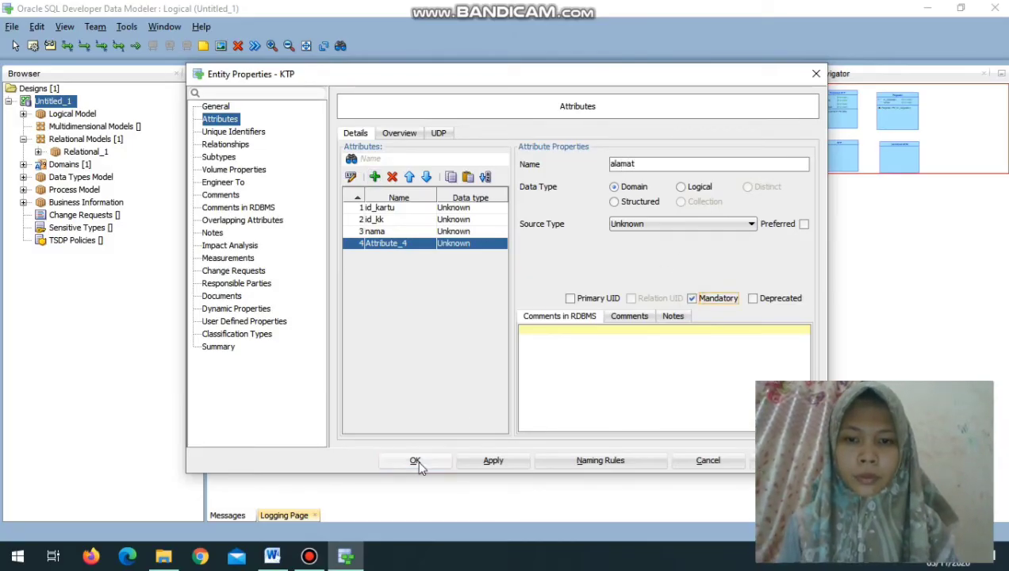
{"action": "left_click", "coordinate": [416, 462]}
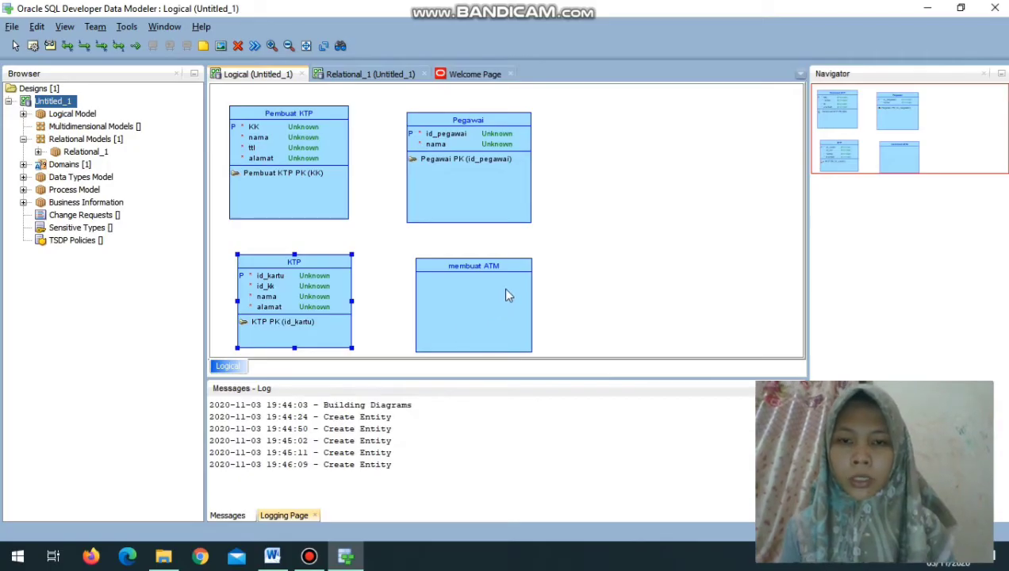
Add an attribute named "KTP" to the membuat ATM entity and make it the primary UID.
{"action": "double_click", "coordinate": [468, 299]}
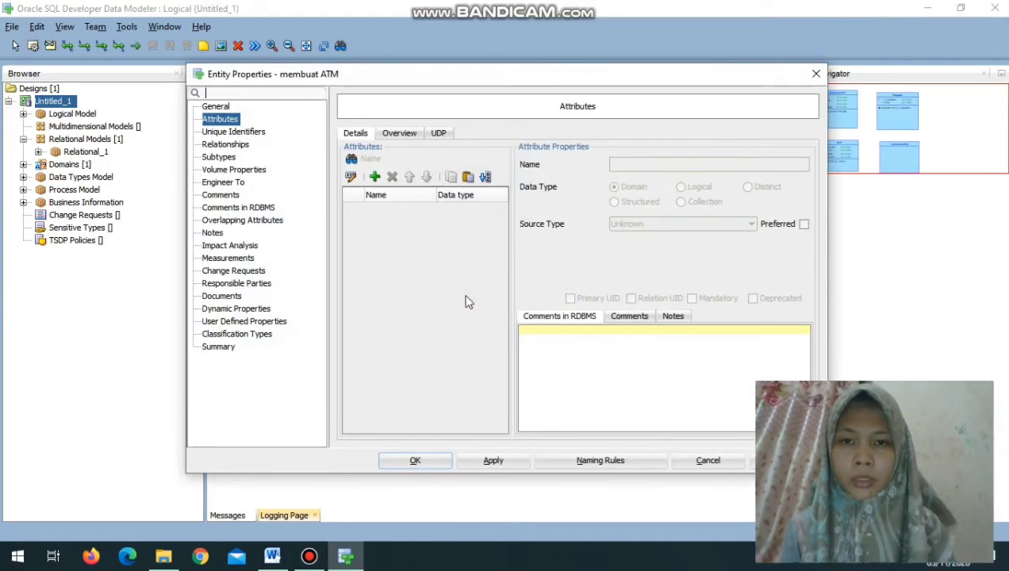
{"action": "left_click", "coordinate": [374, 177]}
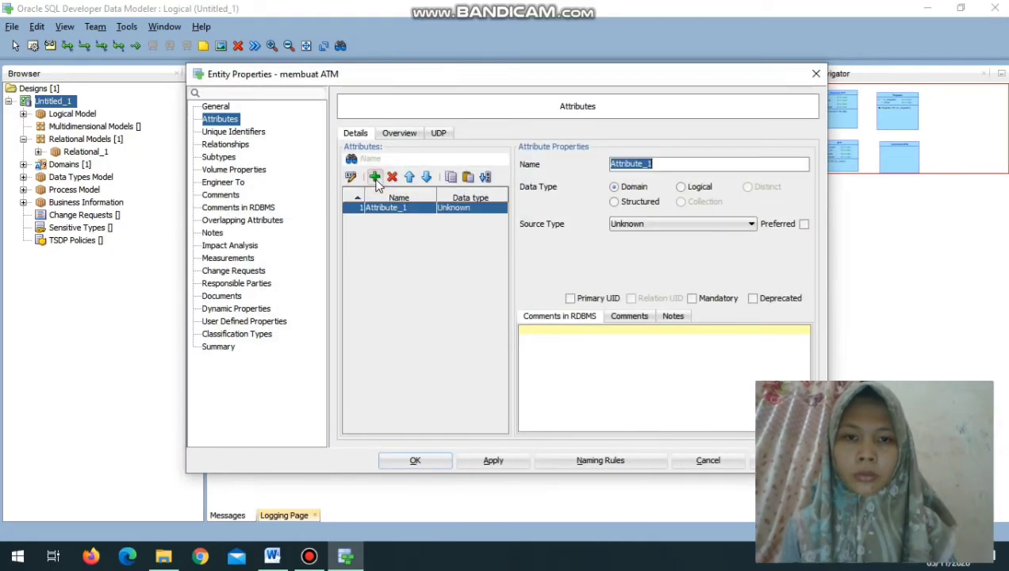
{"action": "key", "text": "Caps_Lock"}
{"action": "type", "text": "KTP"}
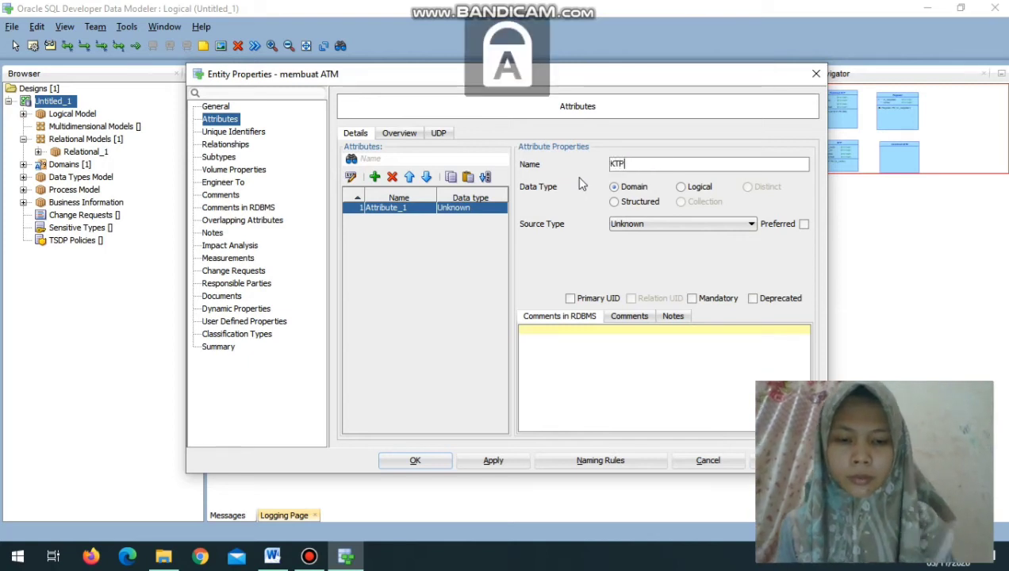
{"action": "left_click", "coordinate": [569, 298]}
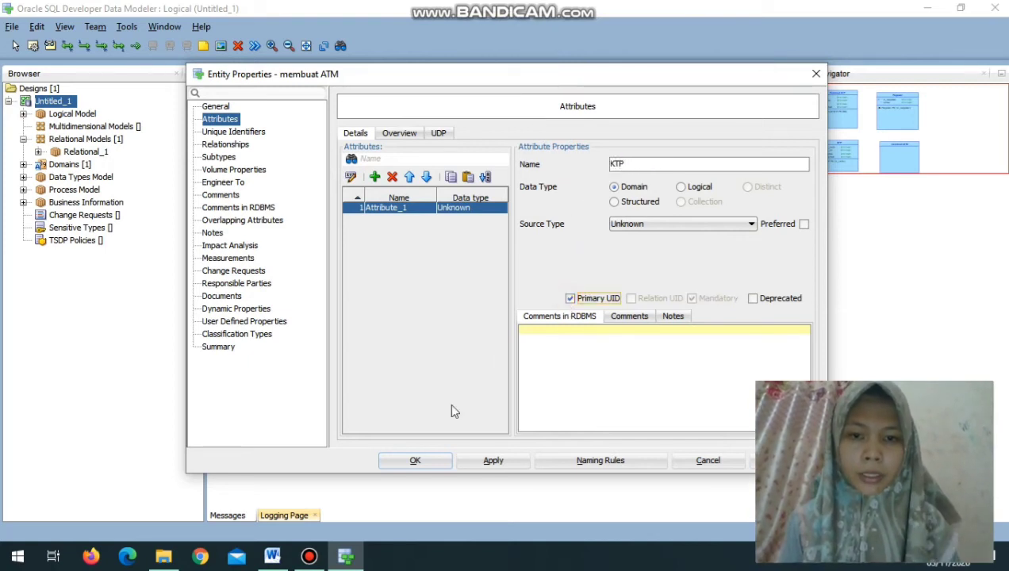
{"action": "left_click", "coordinate": [412, 460]}
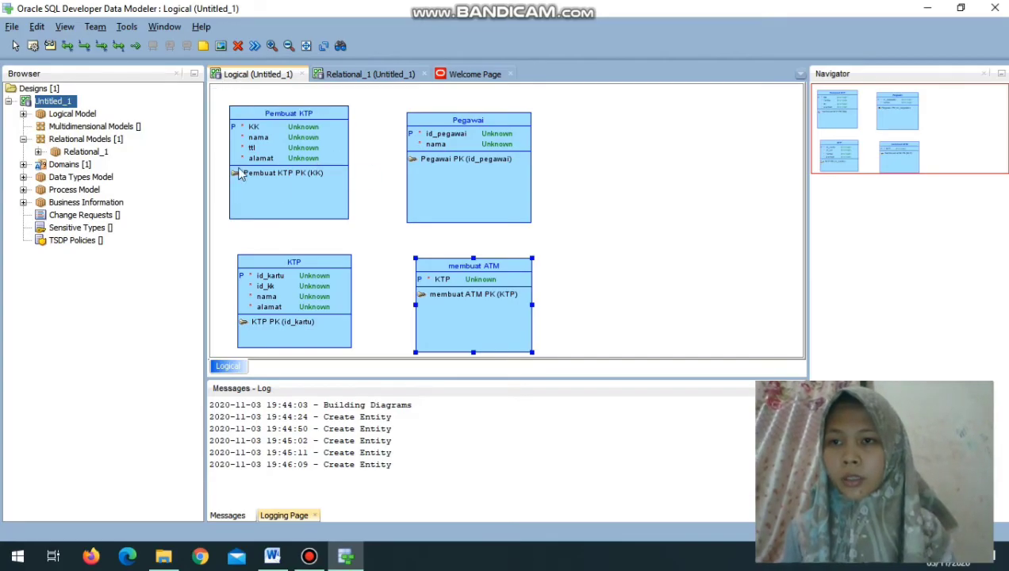
Create a many-to-many relation from the Pembuat KTP entity to the Pegawai entity.
{"action": "left_click", "coordinate": [67, 46]}
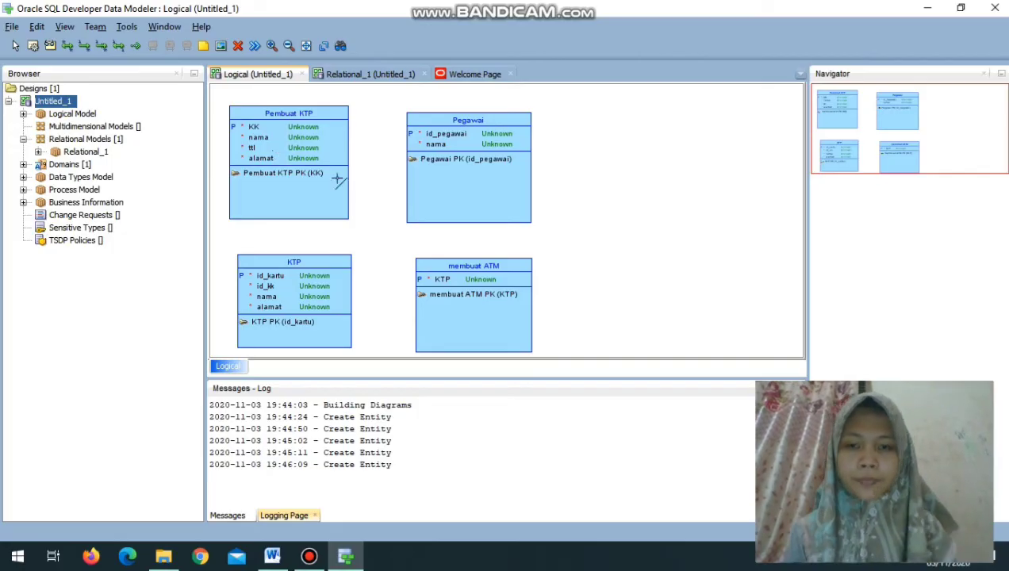
{"action": "left_click", "coordinate": [301, 164]}
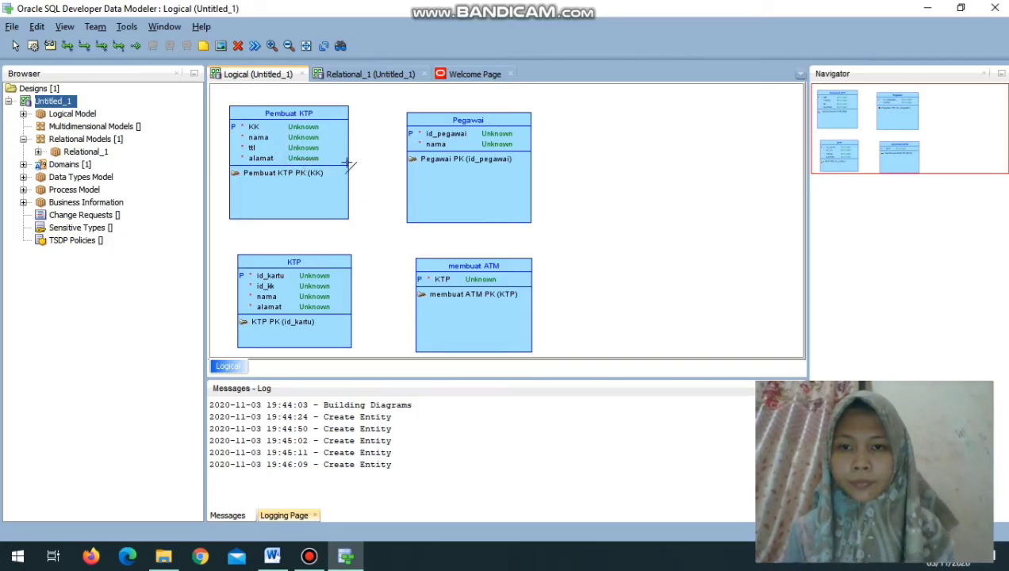
{"action": "left_click", "coordinate": [431, 162]}
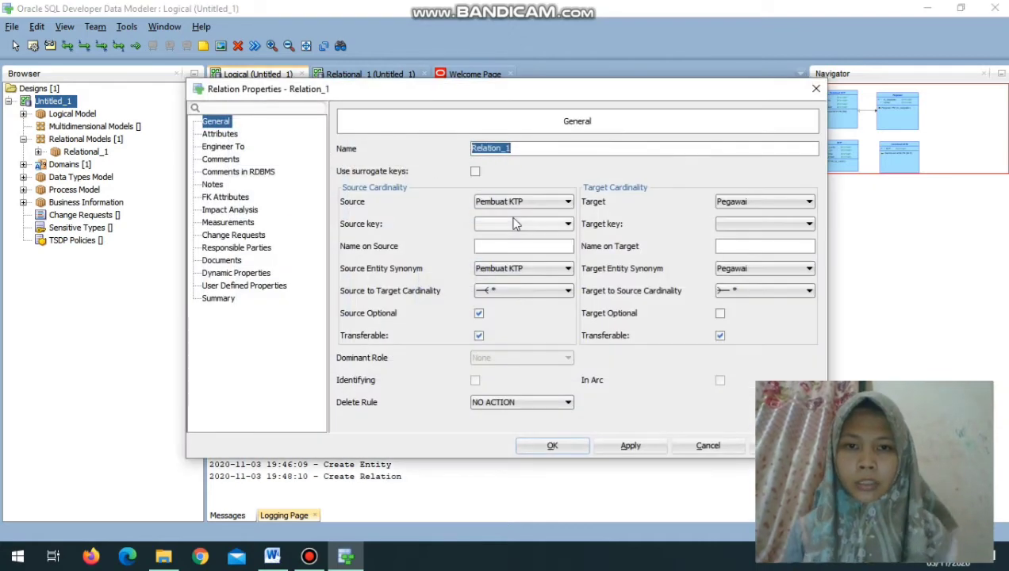
Name the Pembuat KTP–Pegawai relation "dilayani" on the source and "melayani" on the target.
{"action": "left_click", "coordinate": [544, 246]}
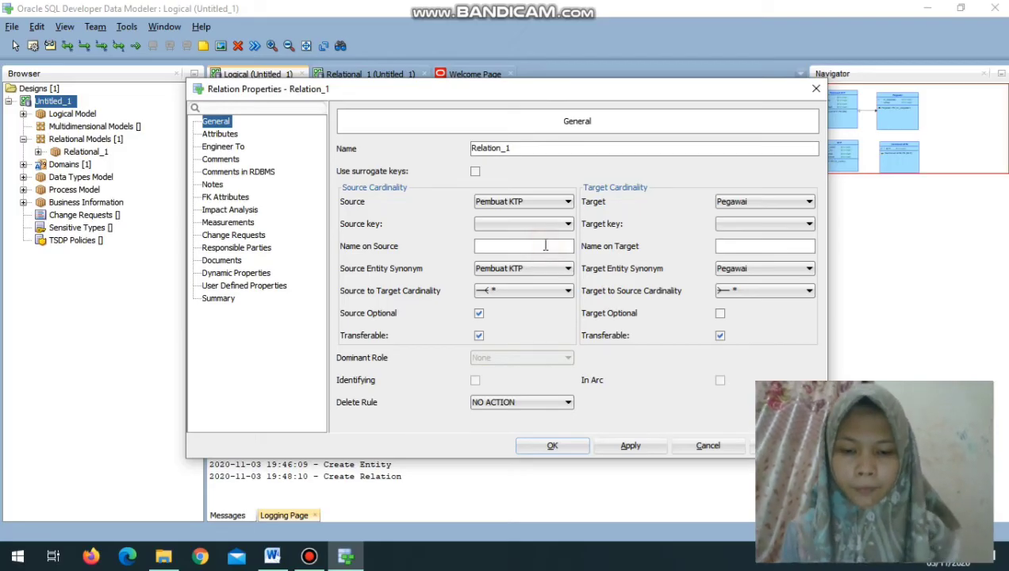
{"action": "type", "text": "DILAYANI"}
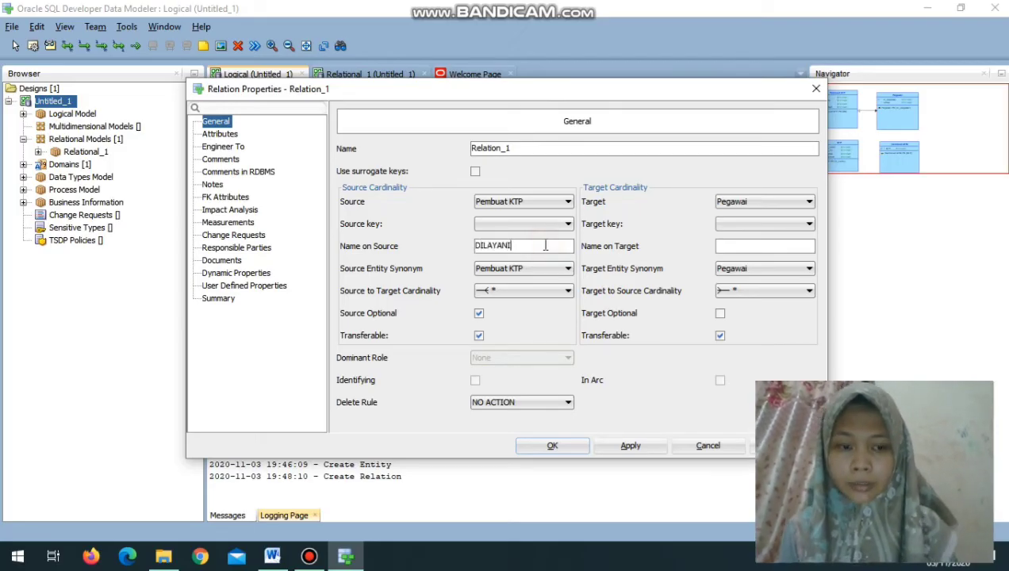
{"action": "key", "text": "BackSpace"}
{"action": "key", "text": "BackSpace"}
{"action": "key", "text": "BackSpace"}
{"action": "key", "text": "BackSpace"}
{"action": "key", "text": "BackSpace"}
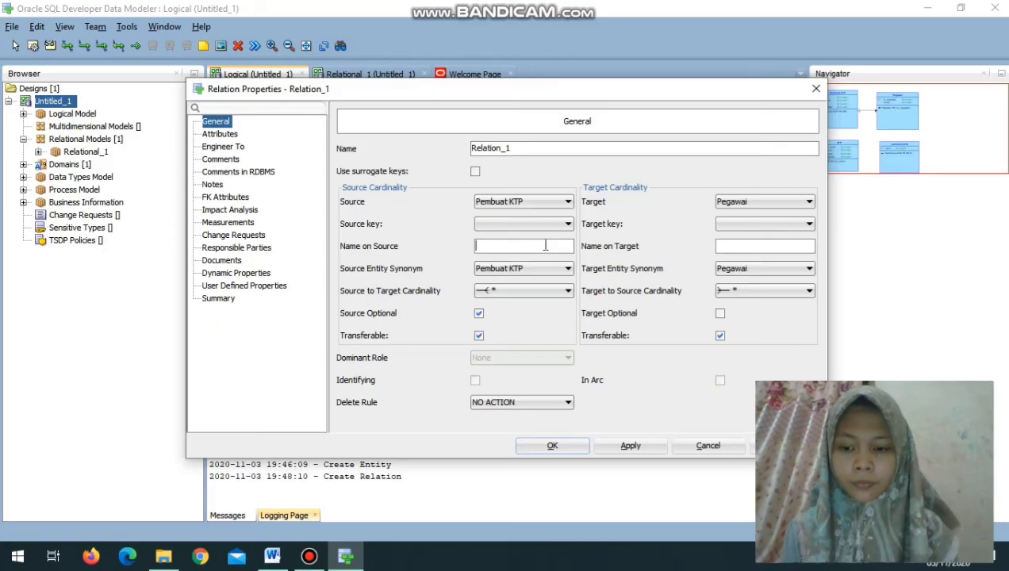
{"action": "key", "text": "Caps_Lock"}
{"action": "type", "text": "dilayani"}
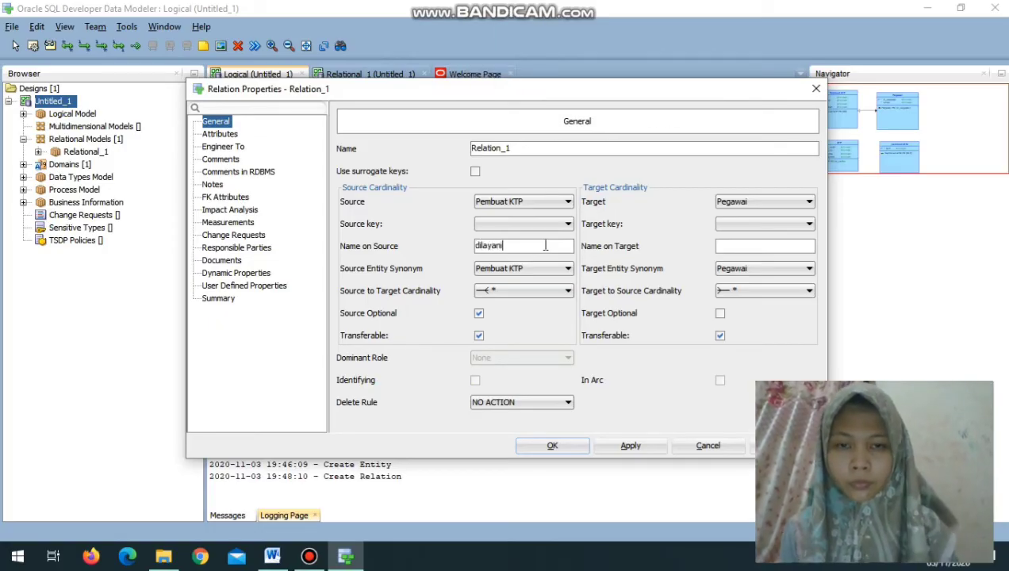
{"action": "left_click", "coordinate": [757, 244]}
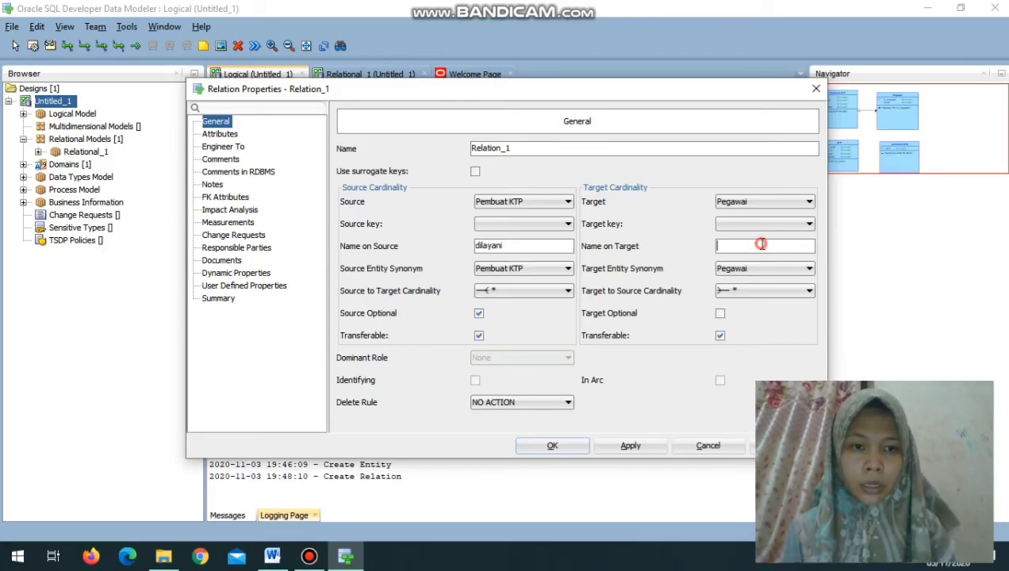
{"action": "type", "text": "melayani"}
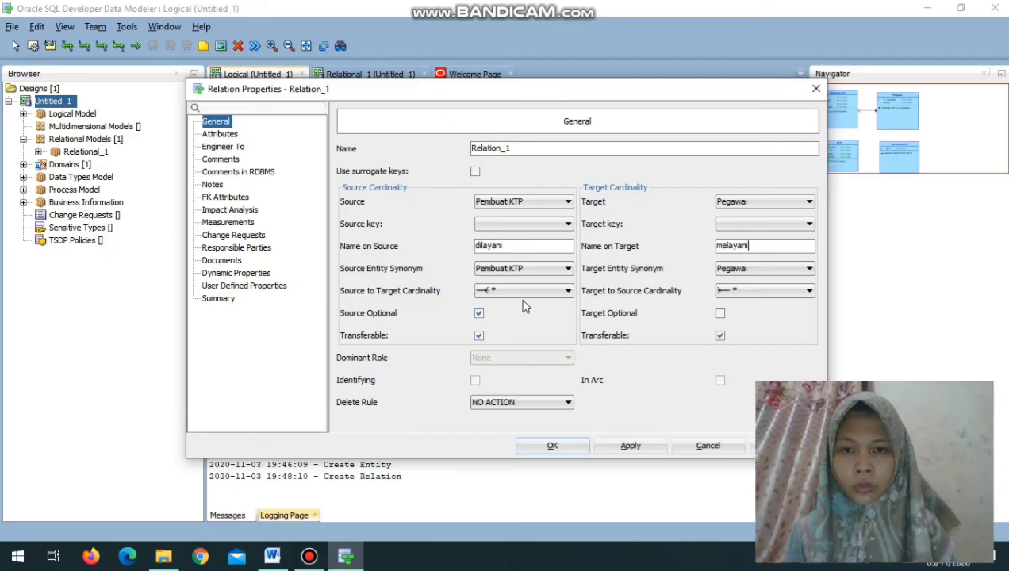
Set the relation's source-to-target cardinality to 1 and target-to-source to *, with the source not optional and the target optional.
{"action": "left_click", "coordinate": [564, 292]}
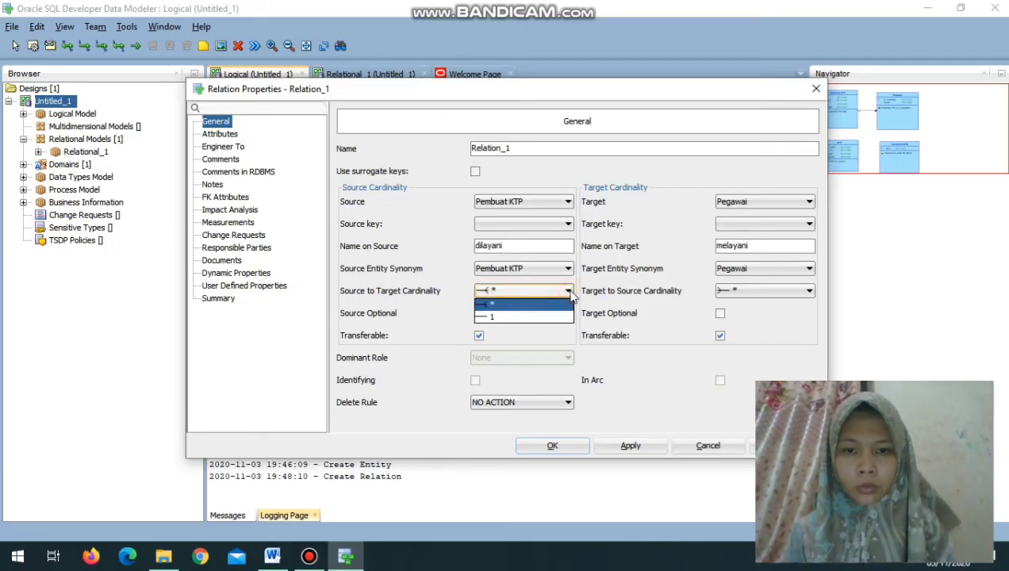
{"action": "left_click", "coordinate": [540, 317]}
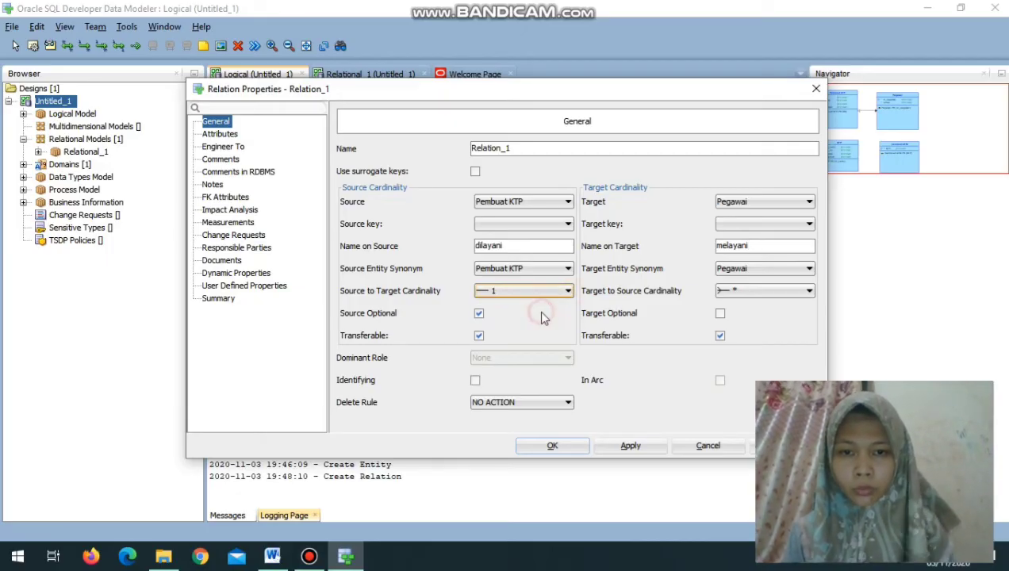
{"action": "left_click", "coordinate": [479, 312]}
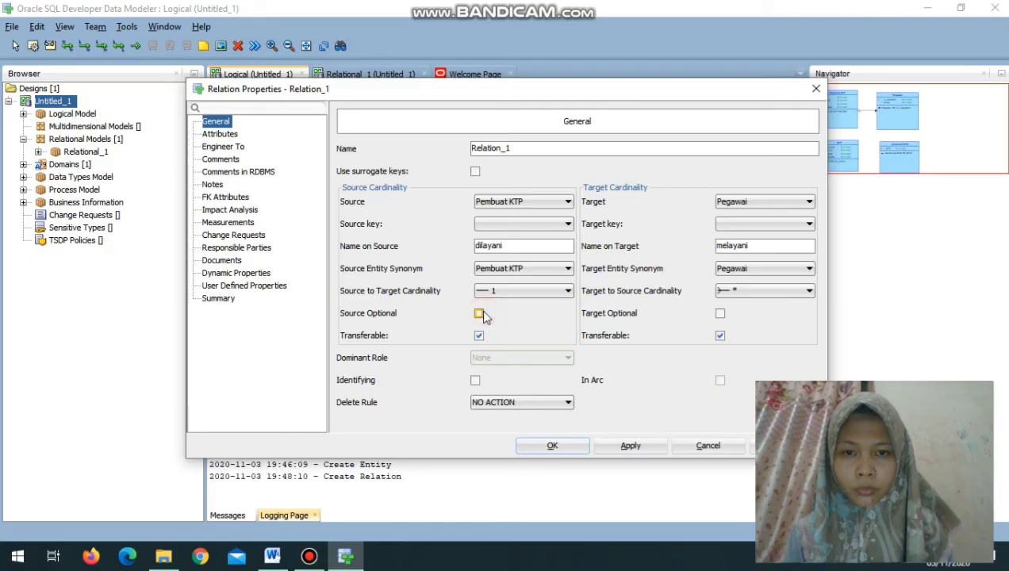
{"action": "left_click", "coordinate": [804, 292]}
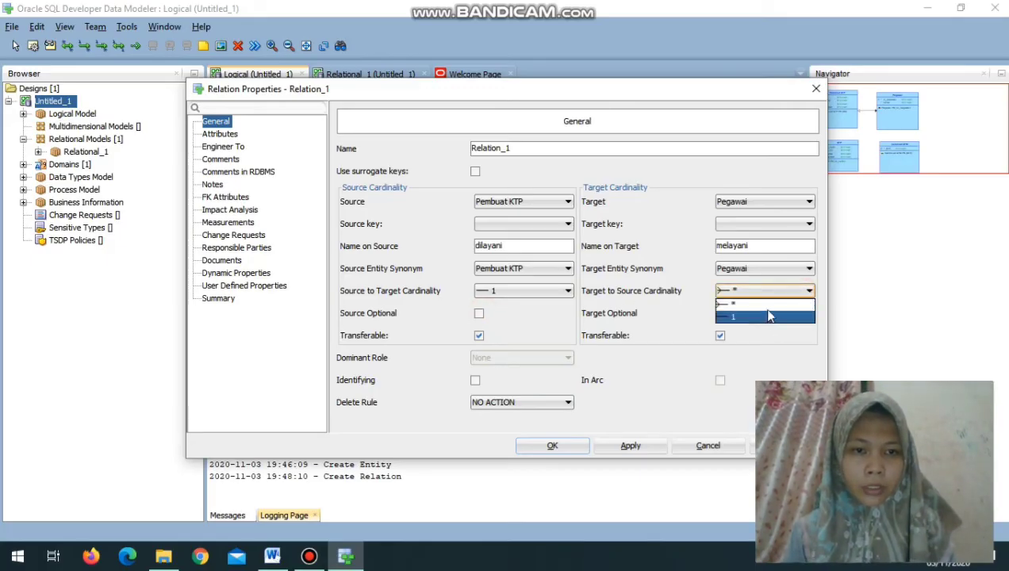
{"action": "left_click", "coordinate": [766, 306]}
{"action": "left_click", "coordinate": [720, 313]}
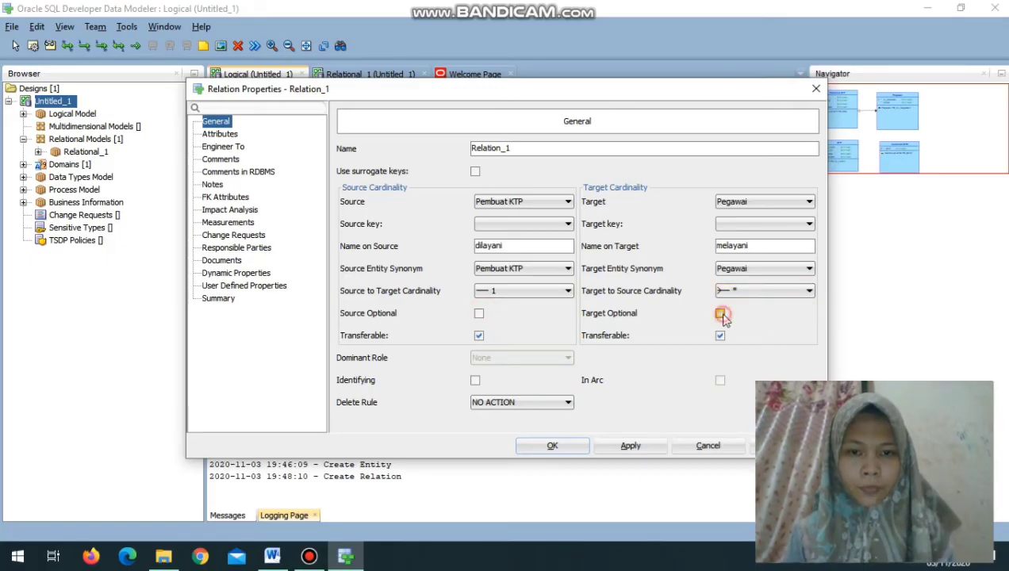
{"action": "left_click", "coordinate": [555, 445]}
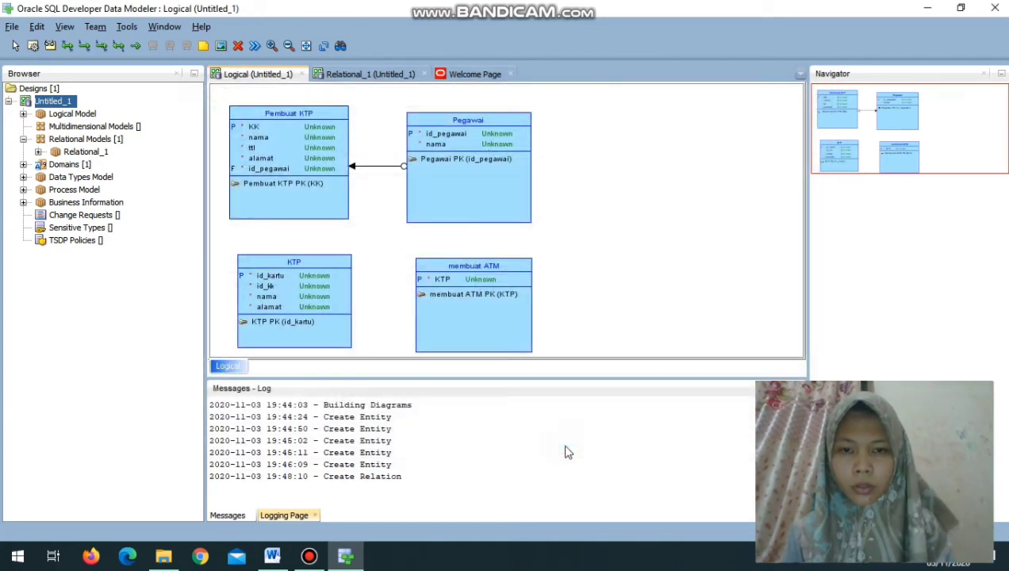
Switch the logical diagram to Barker Notation and show the relation labels.
{"action": "right_click", "coordinate": [389, 183]}
{"action": "mouse_move", "coordinate": [458, 341]}
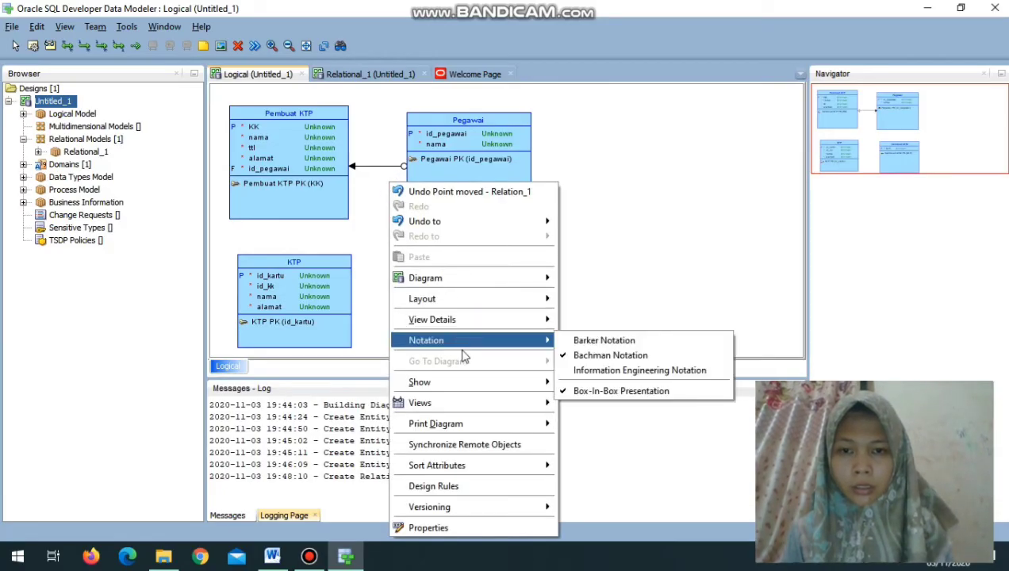
{"action": "left_click", "coordinate": [579, 346]}
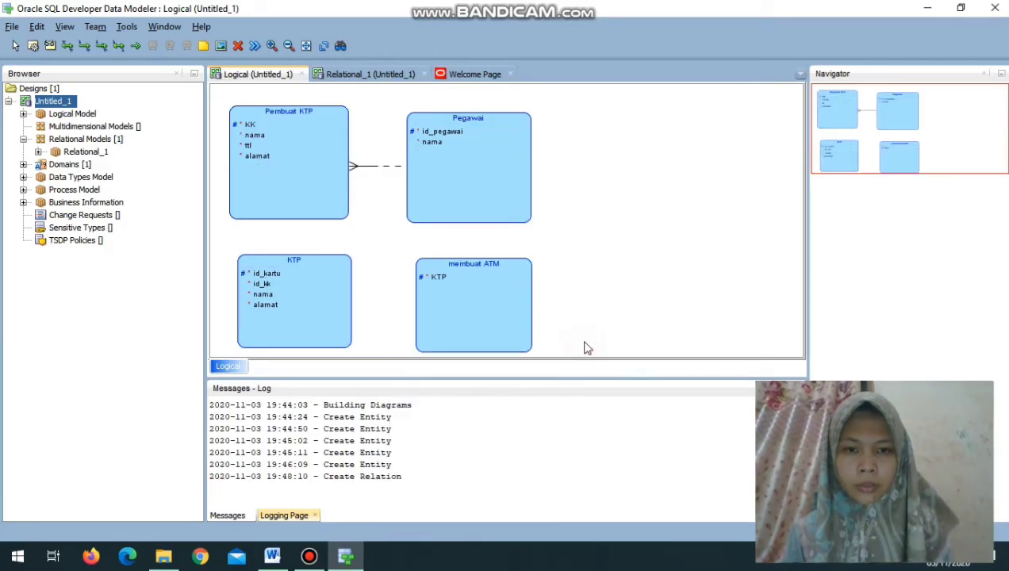
{"action": "right_click", "coordinate": [372, 198]}
{"action": "mouse_move", "coordinate": [429, 397]}
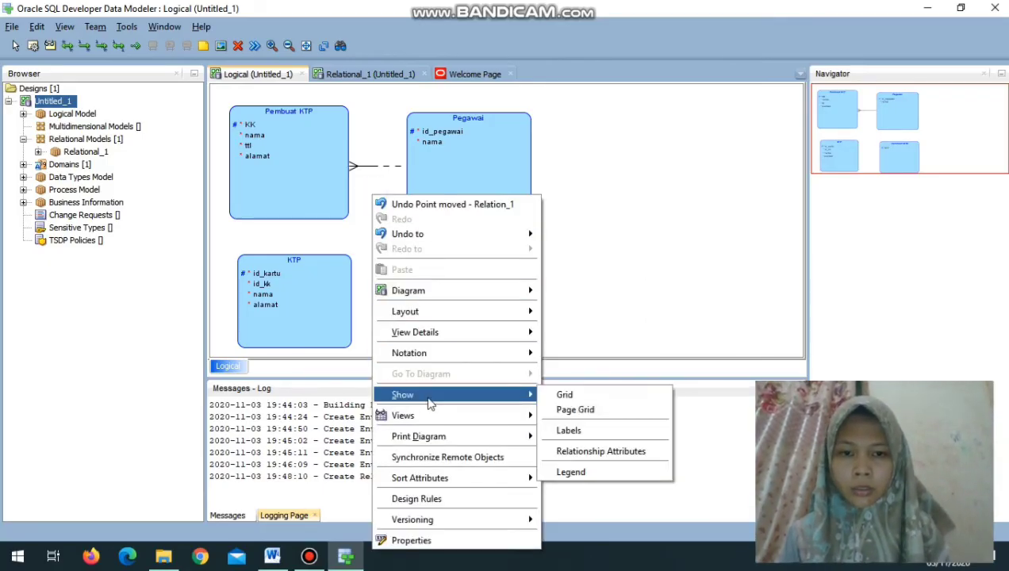
{"action": "left_click", "coordinate": [570, 432]}
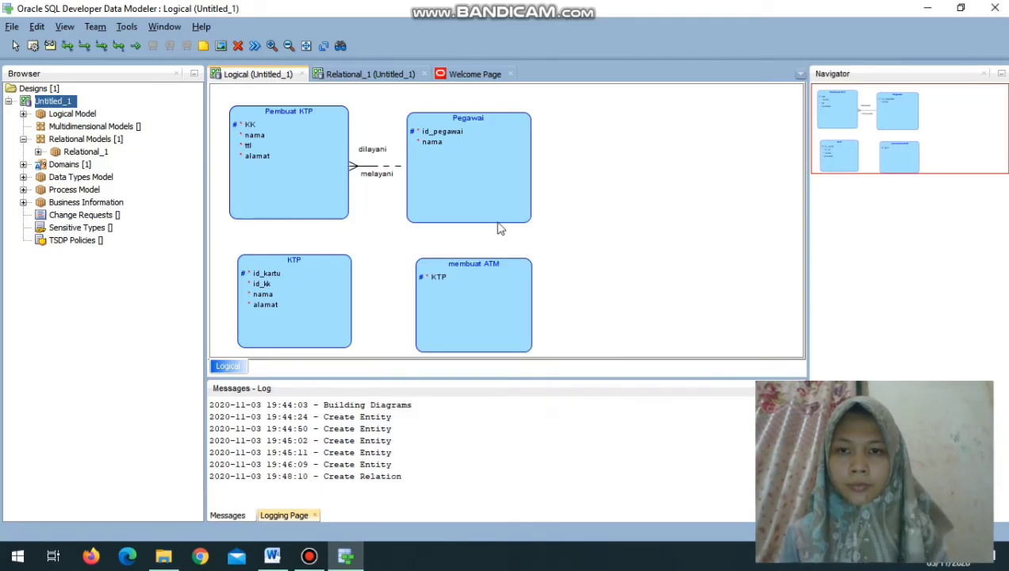
Move the Pegawai and membuat ATM entities farther from Pembuat KTP and KTP, and shift Pegawai slightly upward.
{"action": "left_click_drag", "start_coordinate": [454, 149], "coordinate": [523, 146]}
{"action": "left_click_drag", "start_coordinate": [468, 303], "coordinate": [539, 305]}
{"action": "left_click_drag", "start_coordinate": [538, 139], "coordinate": [531, 123]}
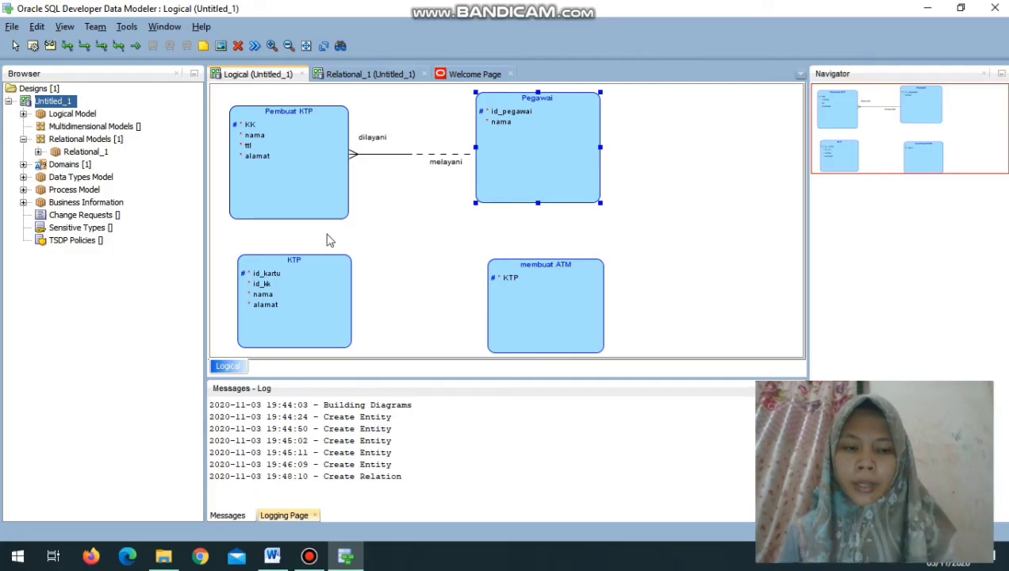
Create a many-to-many relation from Pegawai to KTP, named "mencetak" on the source and "dicetak" on the target.
{"action": "left_click", "coordinate": [67, 46]}
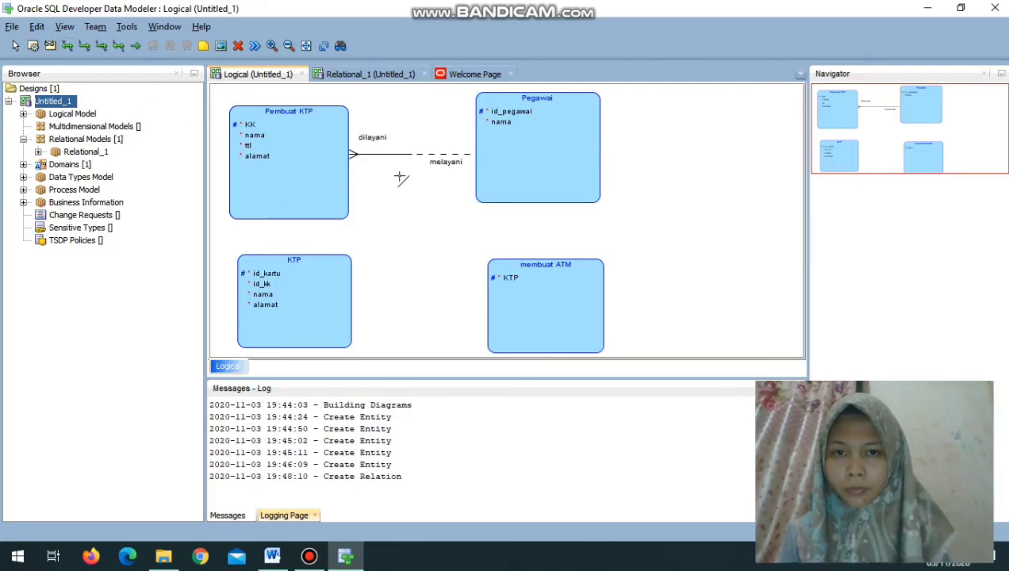
{"action": "left_click", "coordinate": [512, 157]}
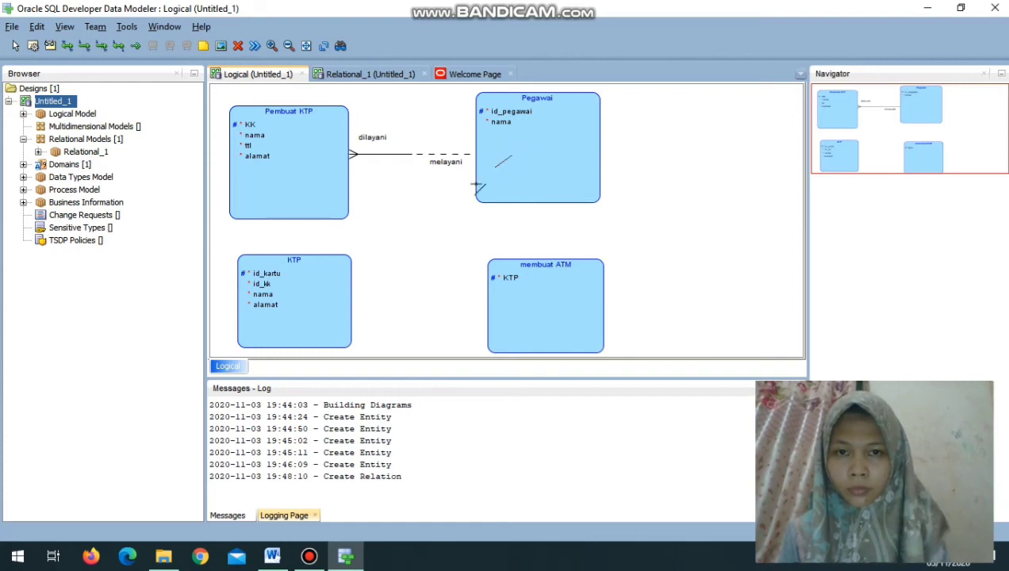
{"action": "left_click", "coordinate": [332, 272]}
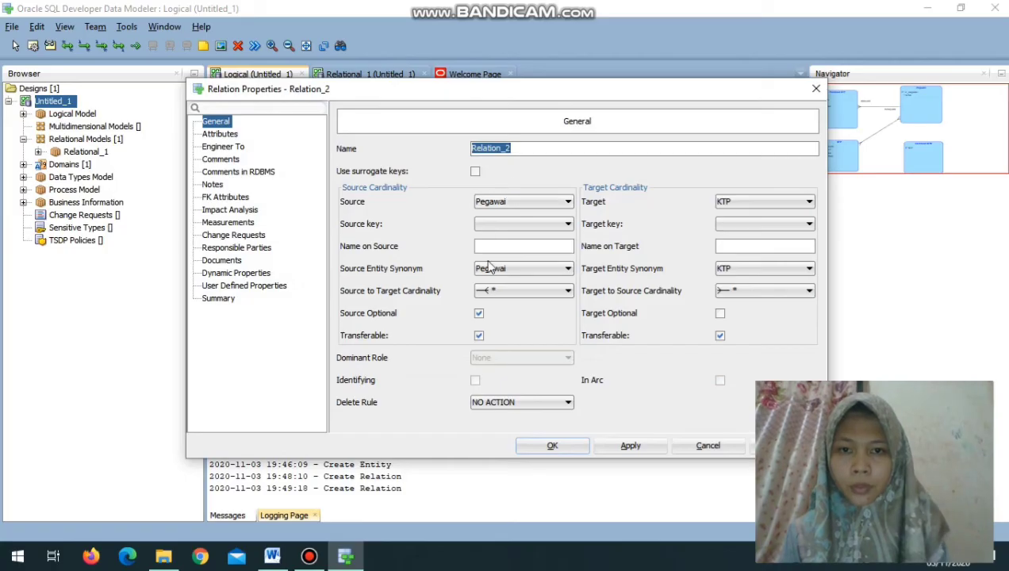
{"action": "left_click", "coordinate": [519, 248]}
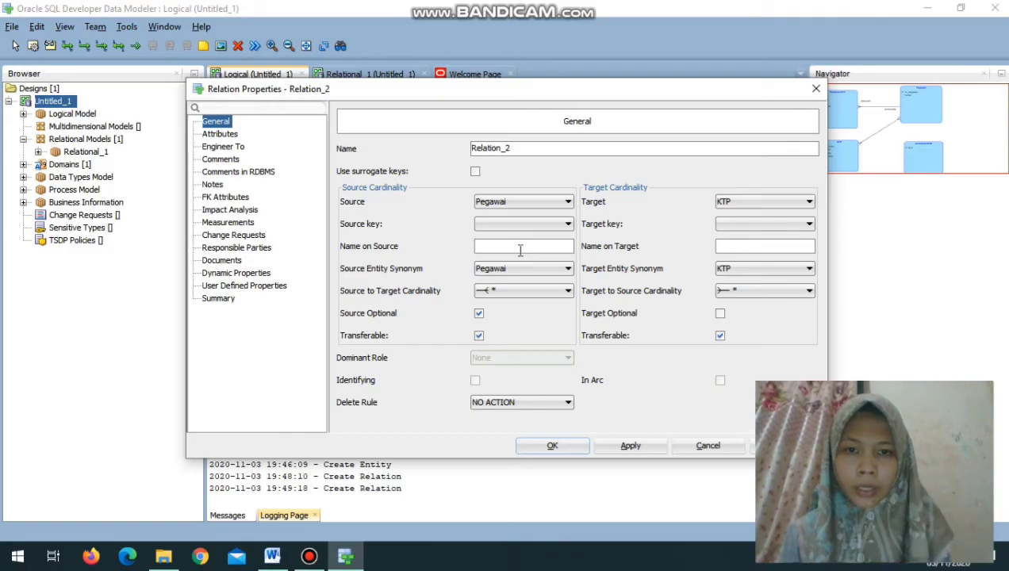
{"action": "type", "text": "mencetak"}
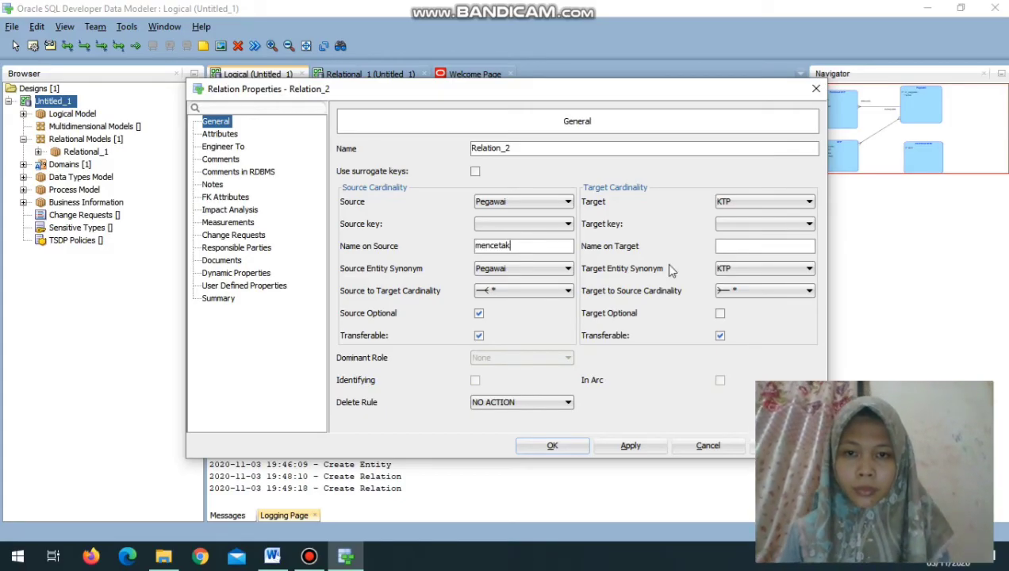
{"action": "left_click", "coordinate": [742, 245]}
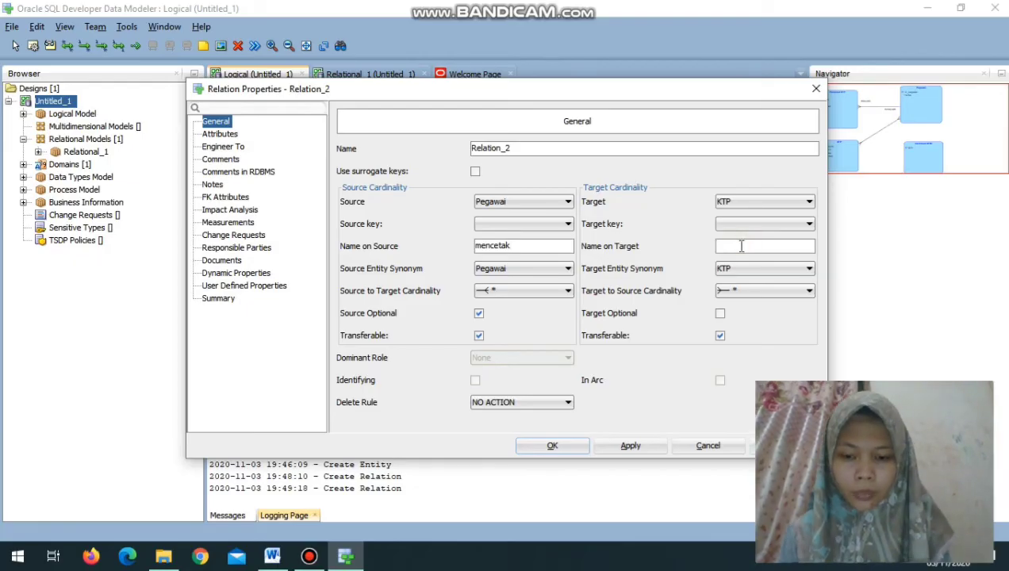
{"action": "type", "text": "dicetak"}
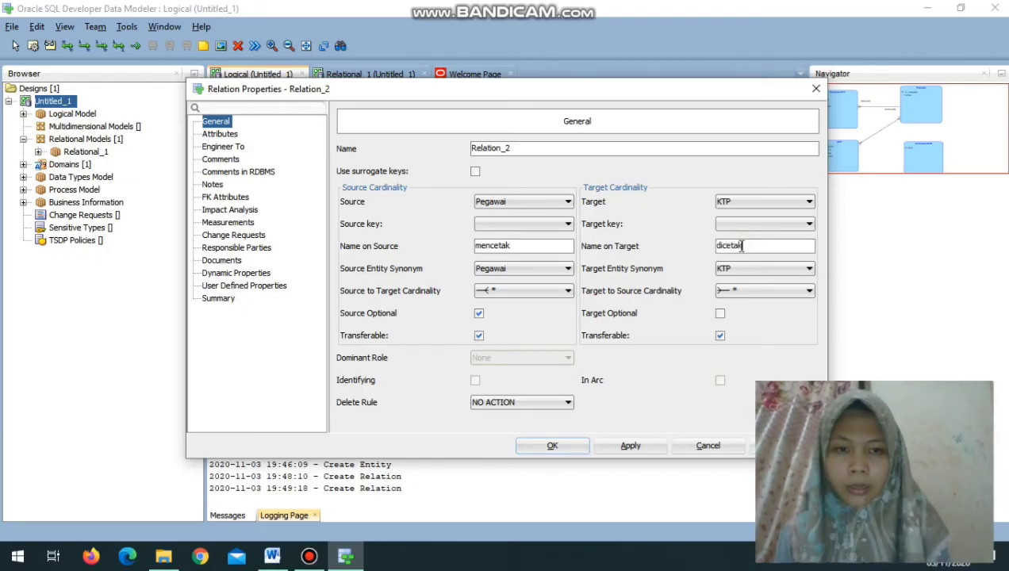
Set the Pegawai–KTP relation's source-to-target cardinality to 1, with the source not optional and the target optional.
{"action": "left_click", "coordinate": [566, 291]}
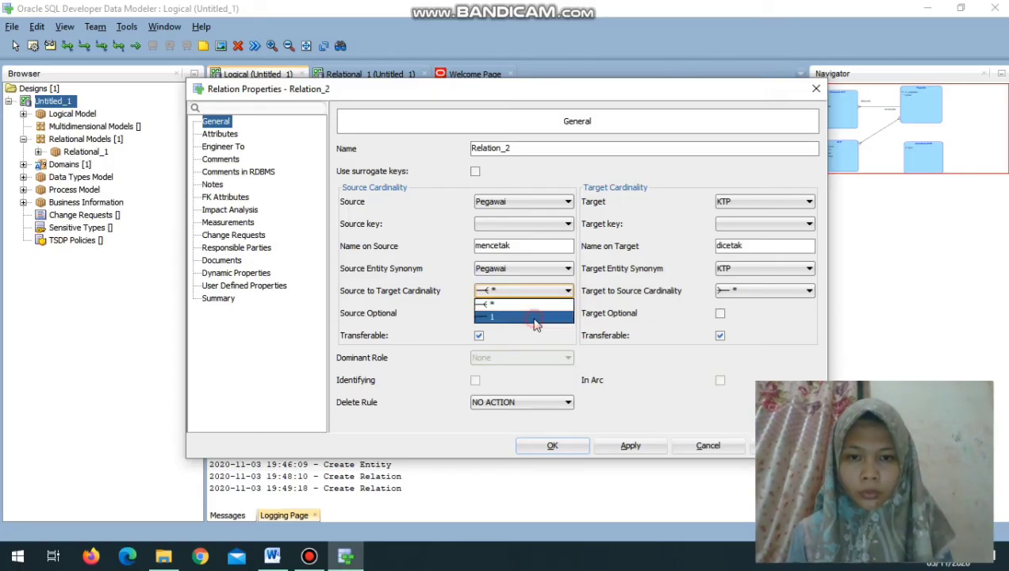
{"action": "left_click", "coordinate": [535, 319]}
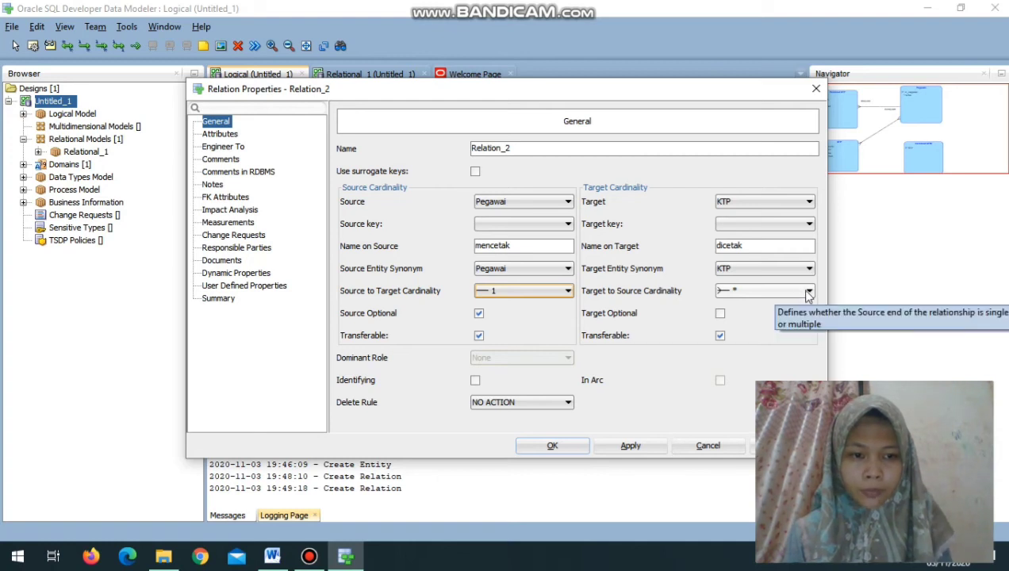
{"action": "left_click", "coordinate": [719, 316]}
{"action": "left_click", "coordinate": [478, 314]}
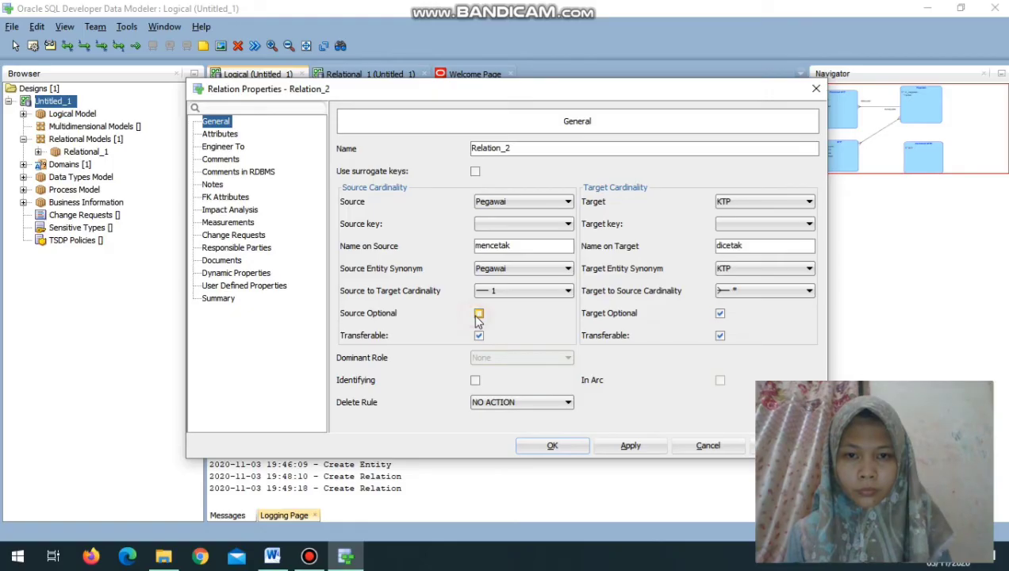
{"action": "left_click", "coordinate": [547, 445]}
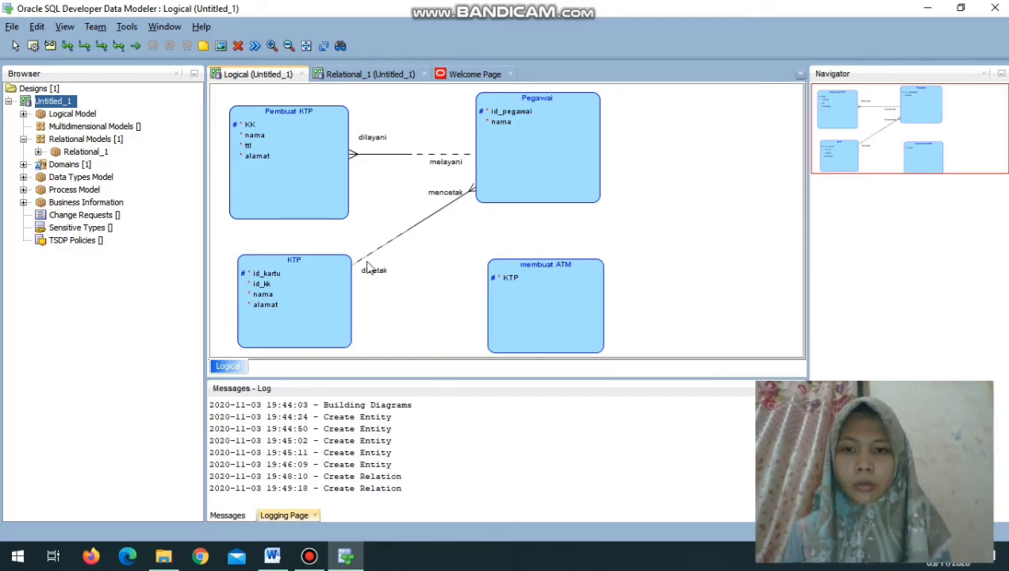
Create a many-to-many relation from KTP to Pembuat KTP, named "dimiliki" on the source and "memiliki" on the target.
{"action": "left_click", "coordinate": [68, 49]}
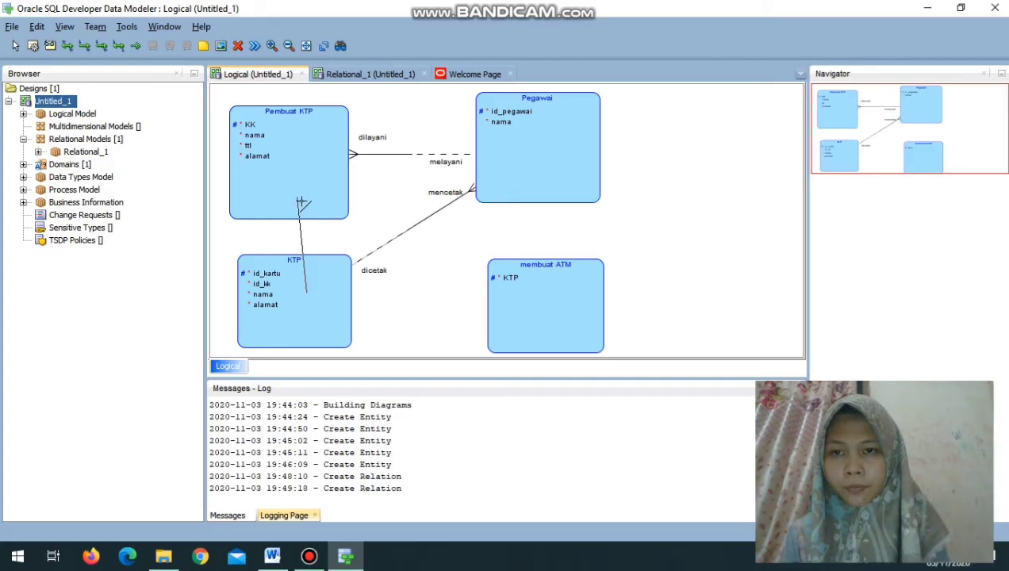
{"action": "left_click", "coordinate": [312, 201]}
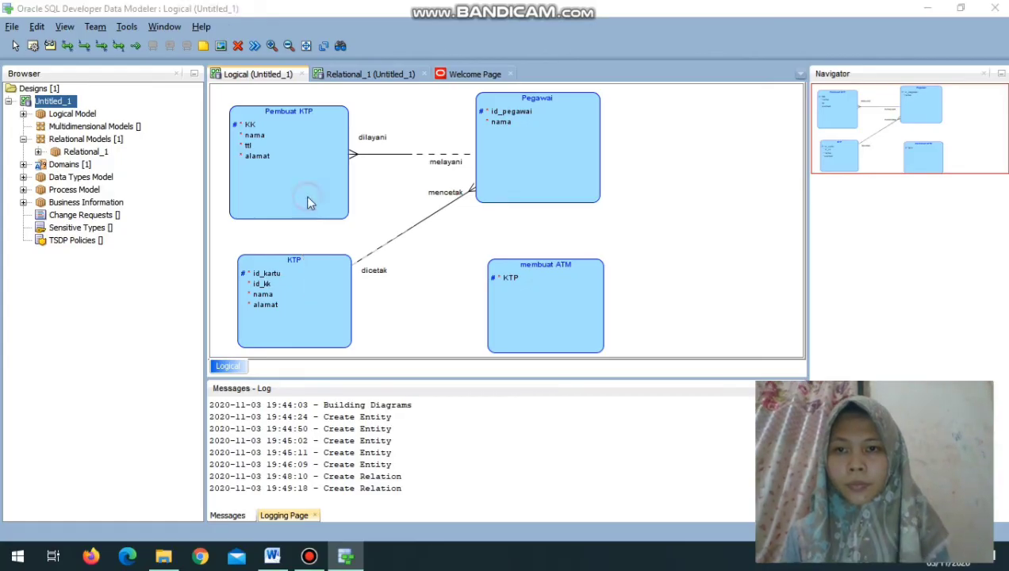
{"action": "left_click", "coordinate": [517, 248]}
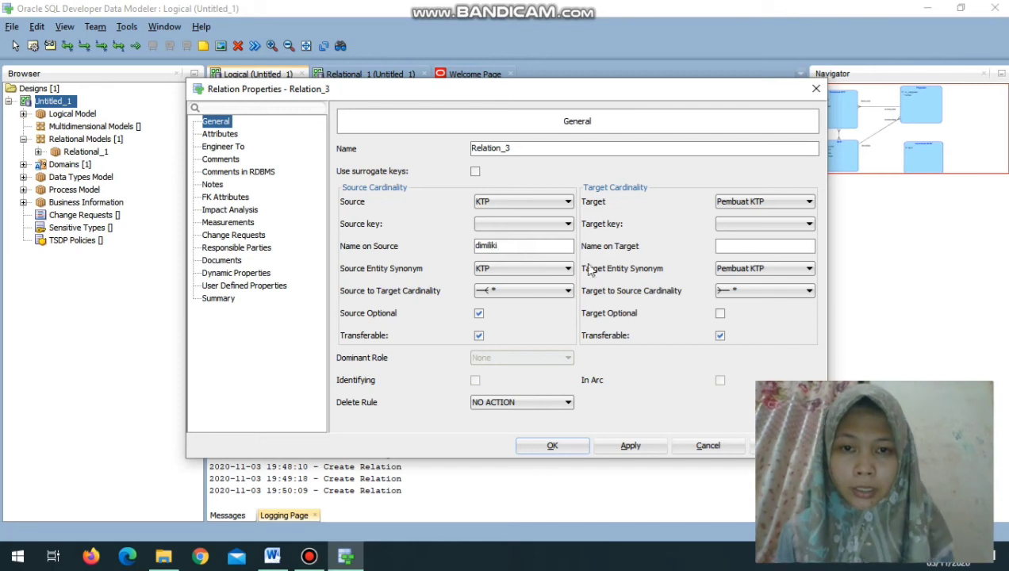
{"action": "left_click", "coordinate": [738, 246]}
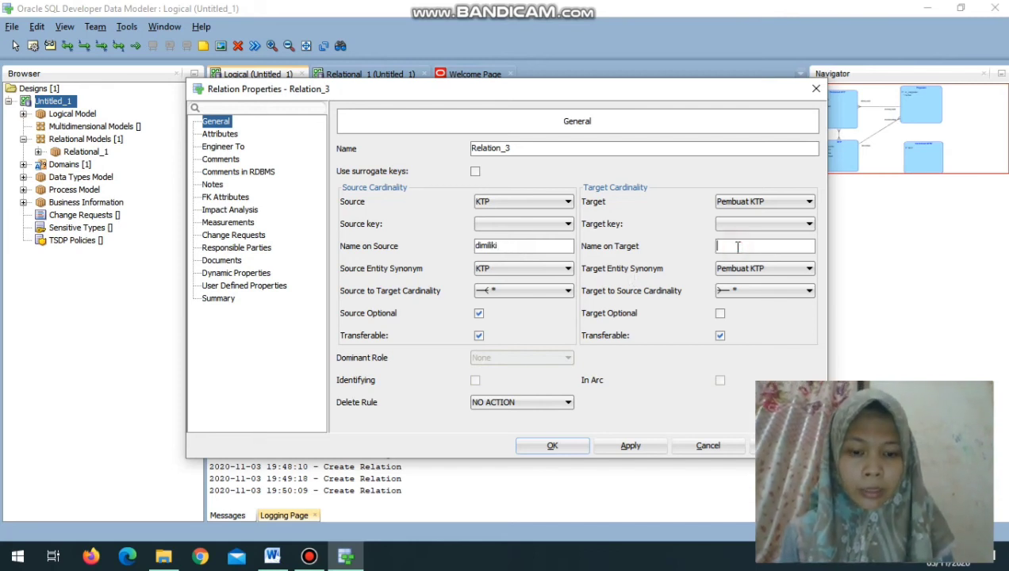
{"action": "type", "text": "memiliki"}
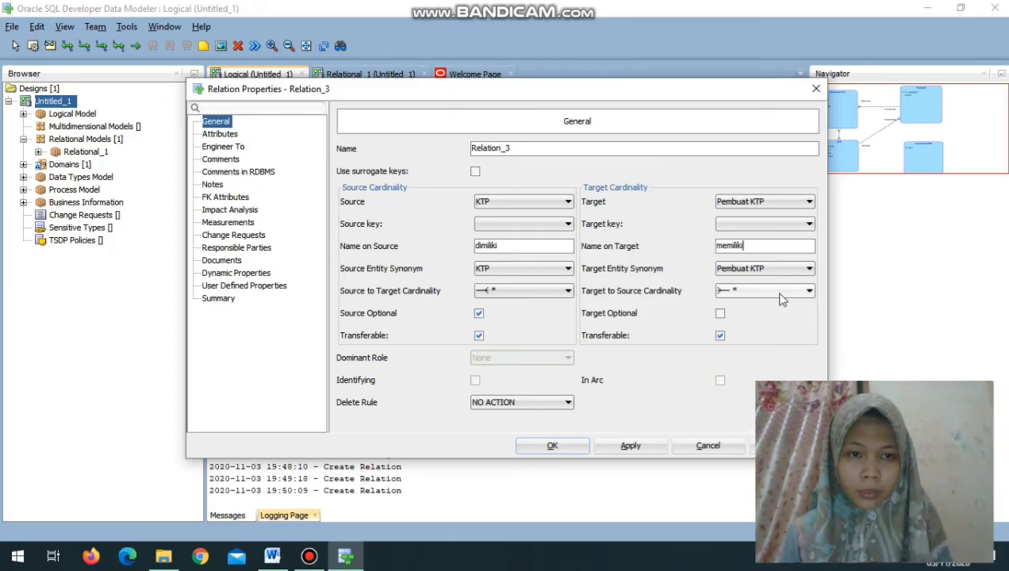
Set both cardinalities of the KTP–Pembuat KTP relation to 1 and make the source not optional.
{"action": "left_click", "coordinate": [567, 292]}
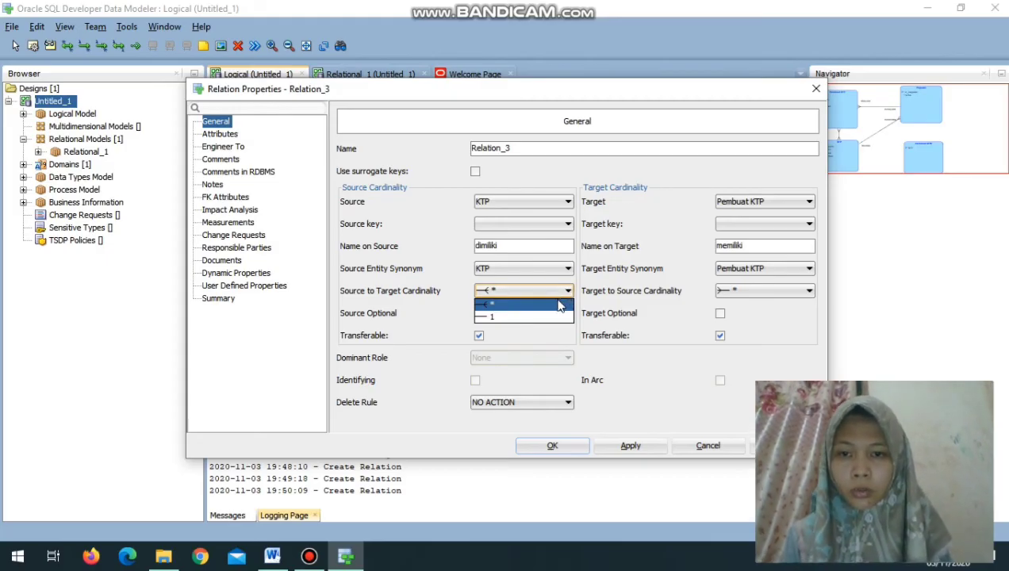
{"action": "left_click", "coordinate": [551, 317]}
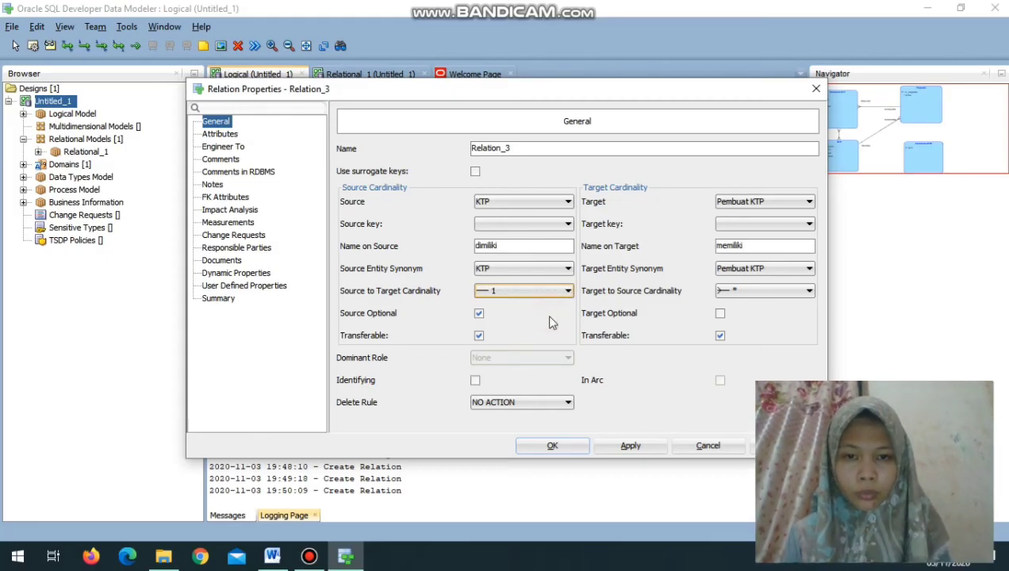
{"action": "left_click", "coordinate": [478, 314]}
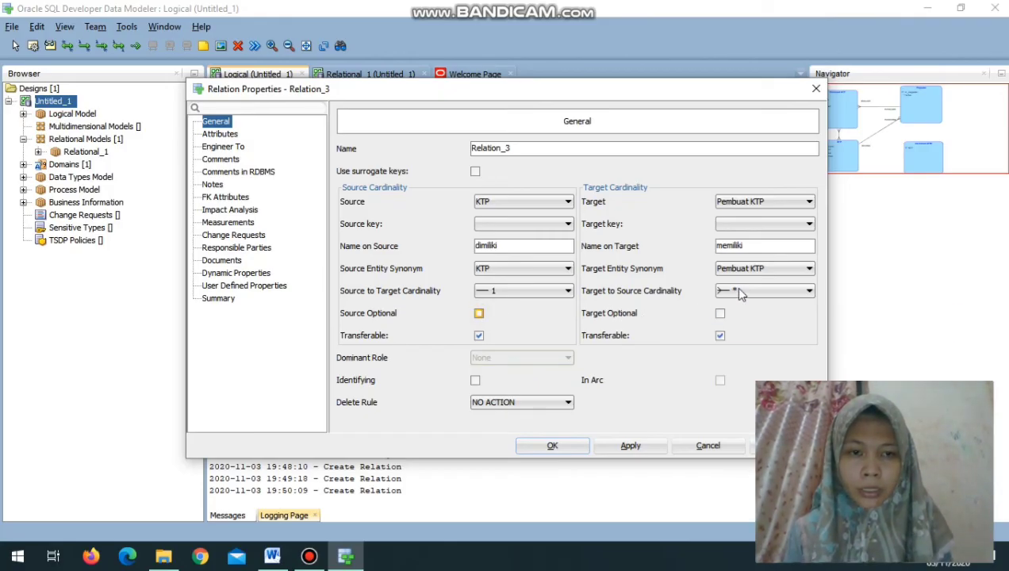
{"action": "left_click", "coordinate": [809, 291]}
{"action": "left_click", "coordinate": [777, 317]}
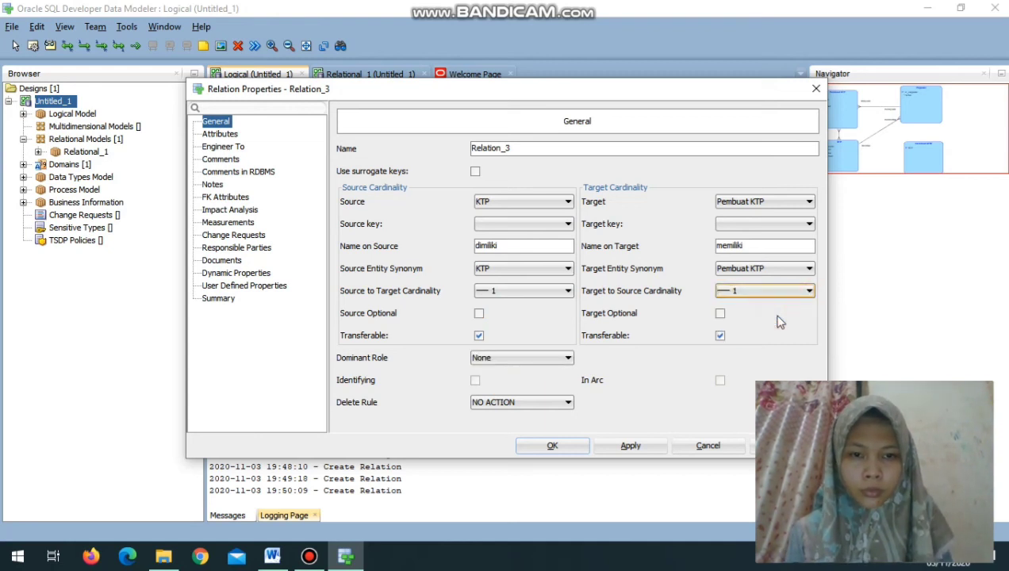
{"action": "left_click", "coordinate": [551, 450]}
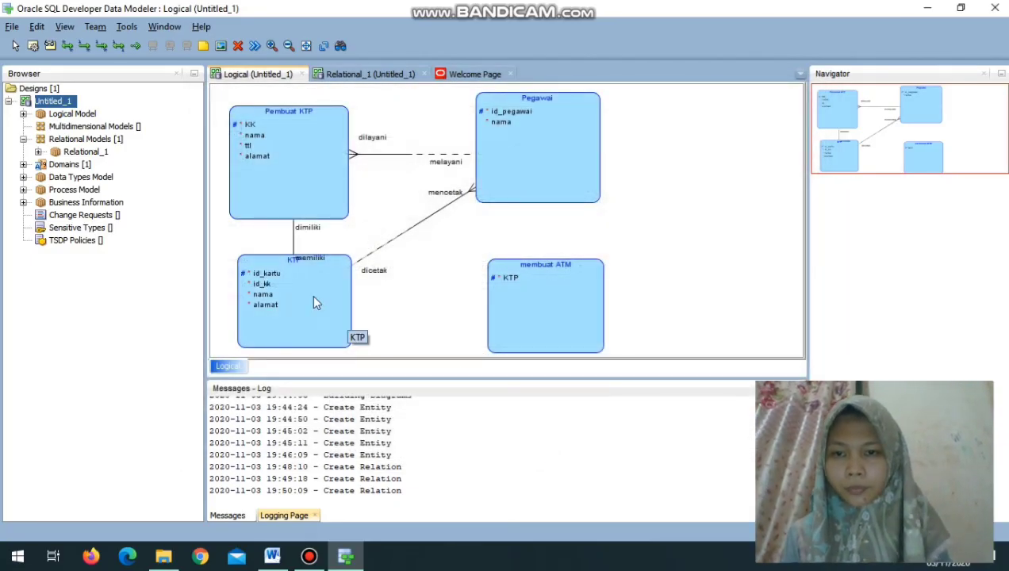
Shift Pembuat KTP slightly upward and shrink the Pembuat KTP and Pegawai entities a little to make room for the relation labels.
{"action": "left_click_drag", "start_coordinate": [317, 198], "coordinate": [341, 199]}
{"action": "left_click", "coordinate": [503, 184]}
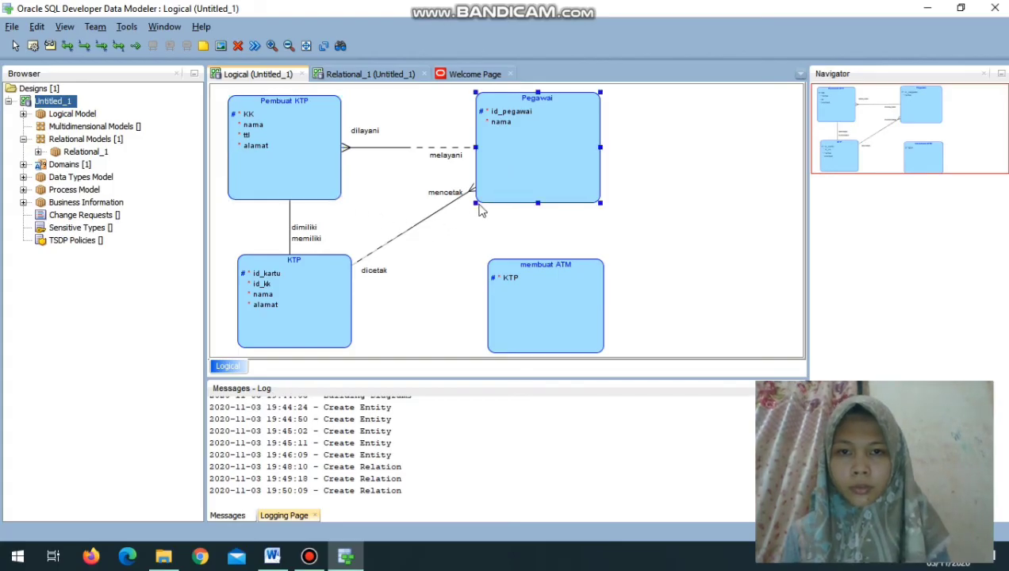
{"action": "left_click_drag", "start_coordinate": [473, 203], "coordinate": [483, 195]}
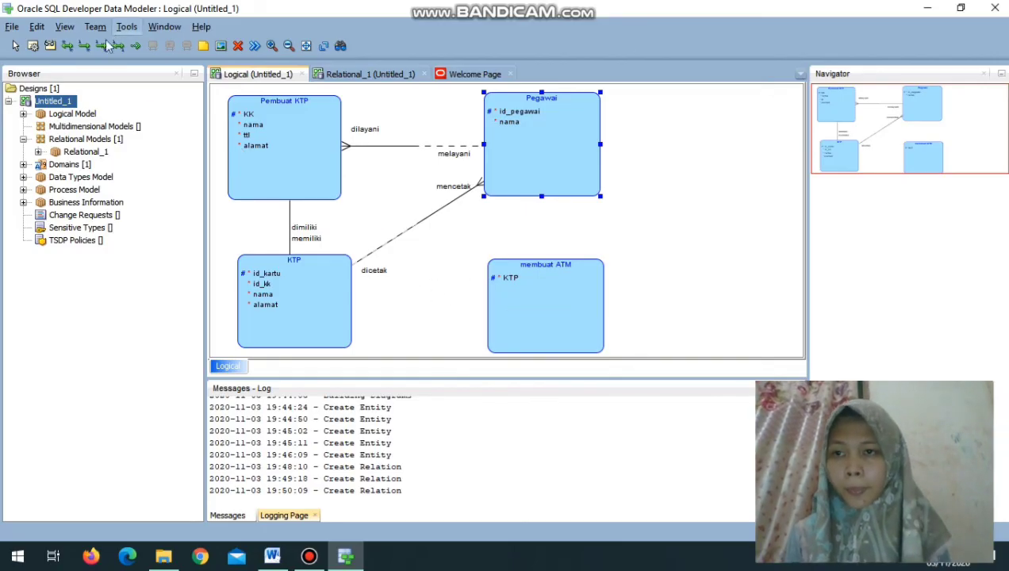
Create a many-to-many relation from membuat ATM to KTP, named "membutuhkan" on the source and "dibutuhkan" on the target.
{"action": "left_click", "coordinate": [68, 47]}
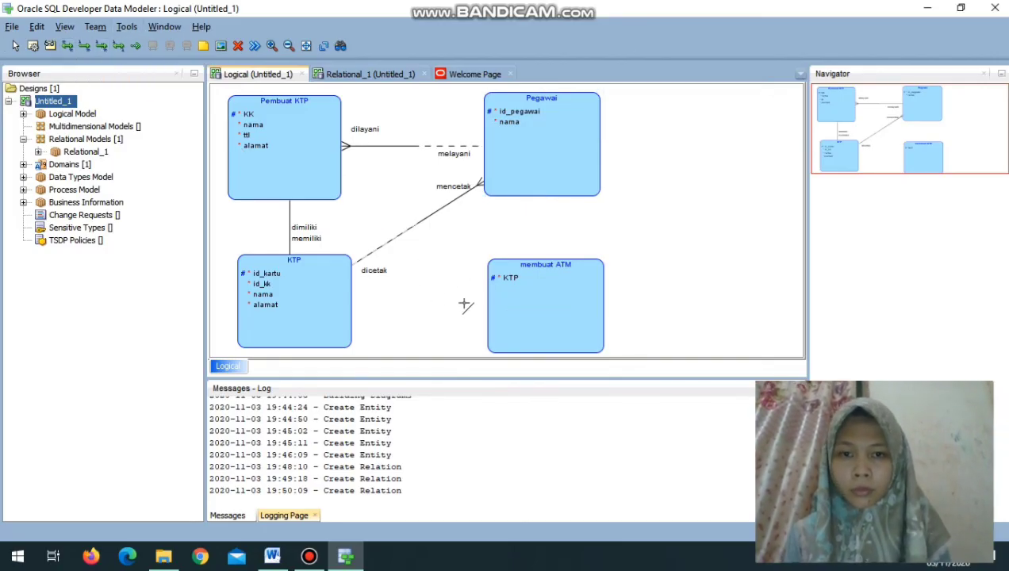
{"action": "left_click", "coordinate": [508, 302]}
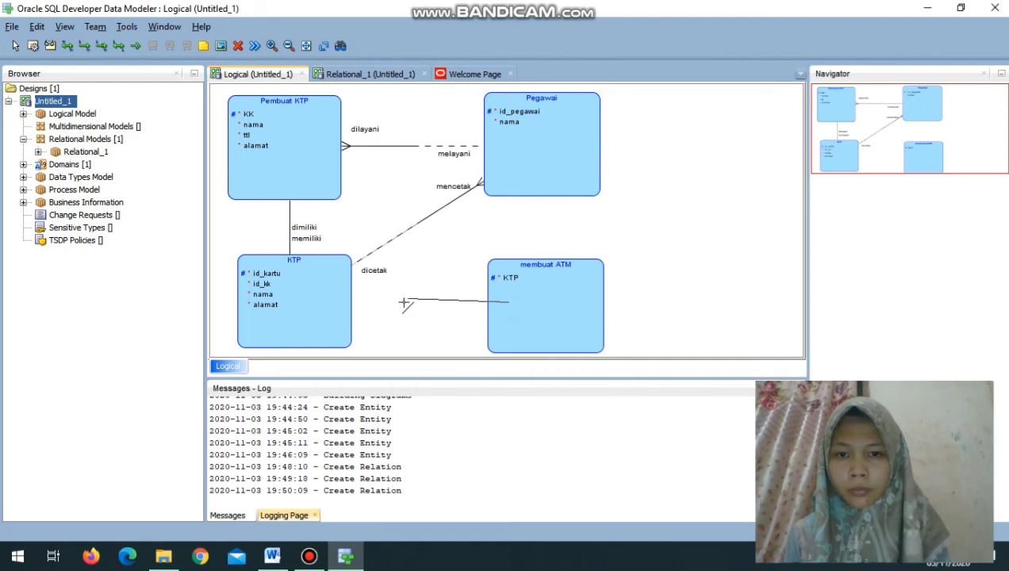
{"action": "left_click", "coordinate": [331, 309]}
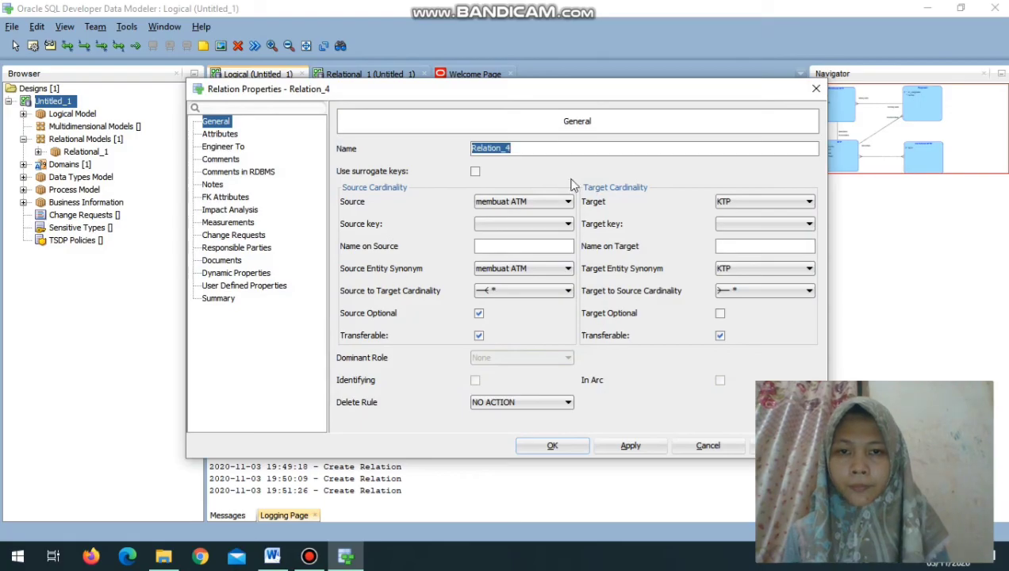
{"action": "left_click", "coordinate": [511, 245]}
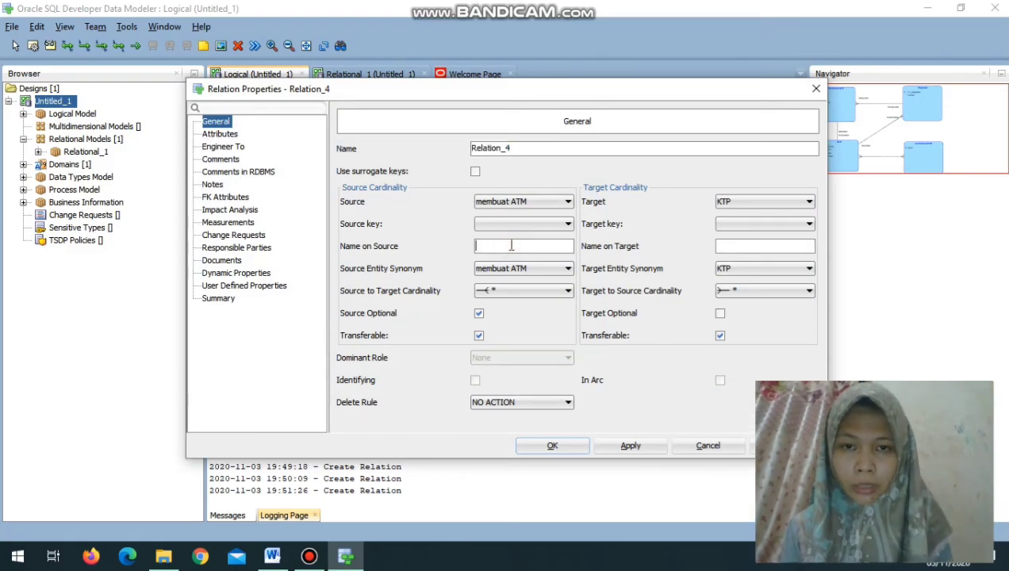
{"action": "type", "text": "me"}
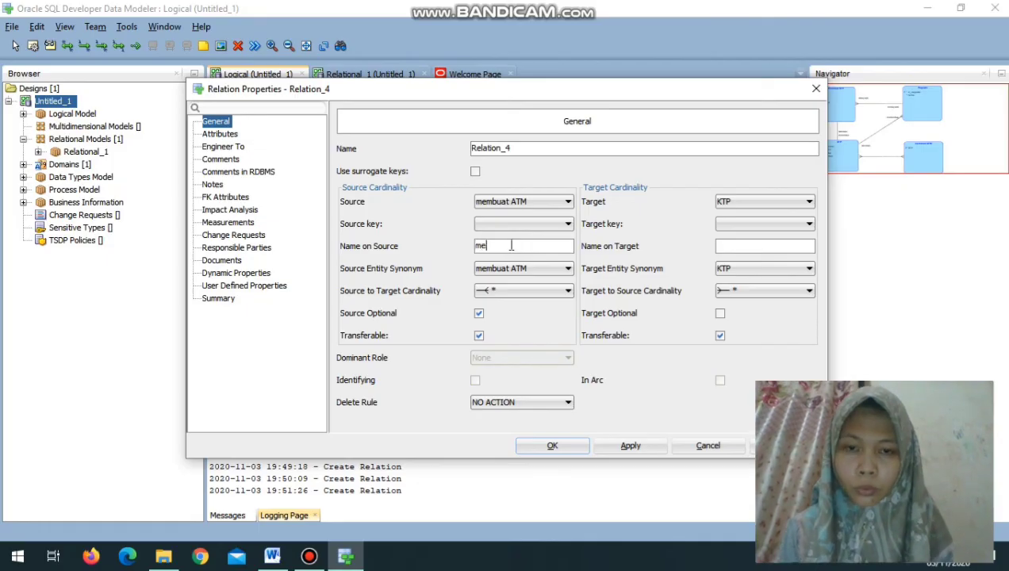
{"action": "type", "text": "mbutuhkan"}
{"action": "left_click", "coordinate": [720, 246]}
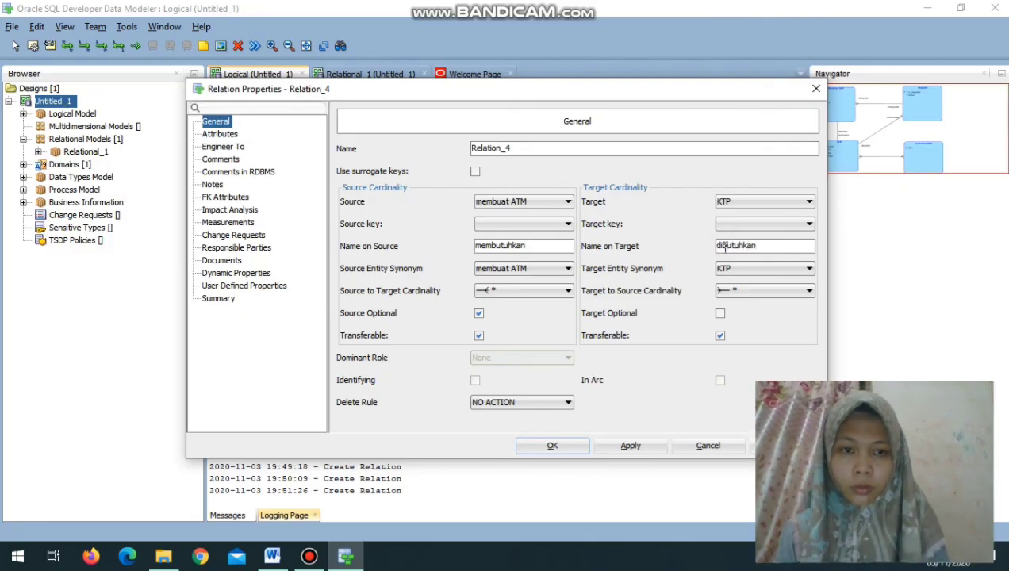
Set the membuat ATM–KTP relation's source-to-target cardinality to 1, keeping target-to-source at *, with the source not optional and the target optional.
{"action": "left_click", "coordinate": [567, 291]}
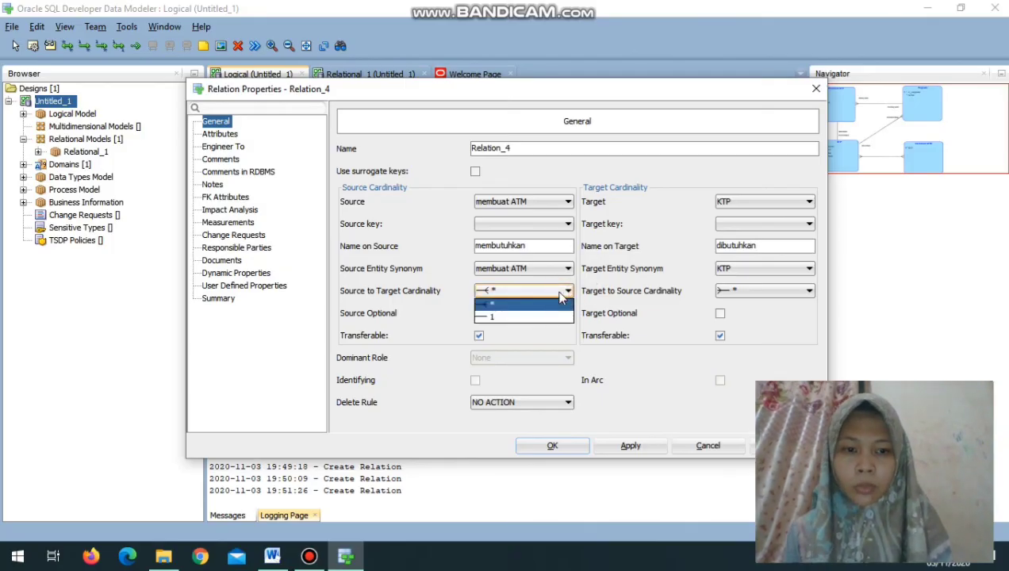
{"action": "left_click", "coordinate": [537, 322]}
{"action": "left_click", "coordinate": [480, 313]}
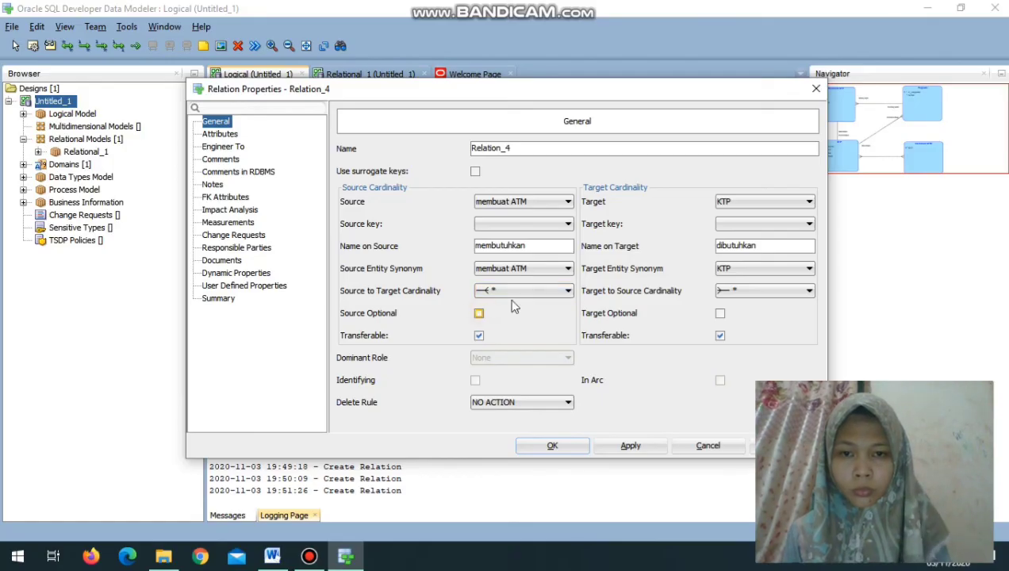
{"action": "left_click", "coordinate": [567, 292]}
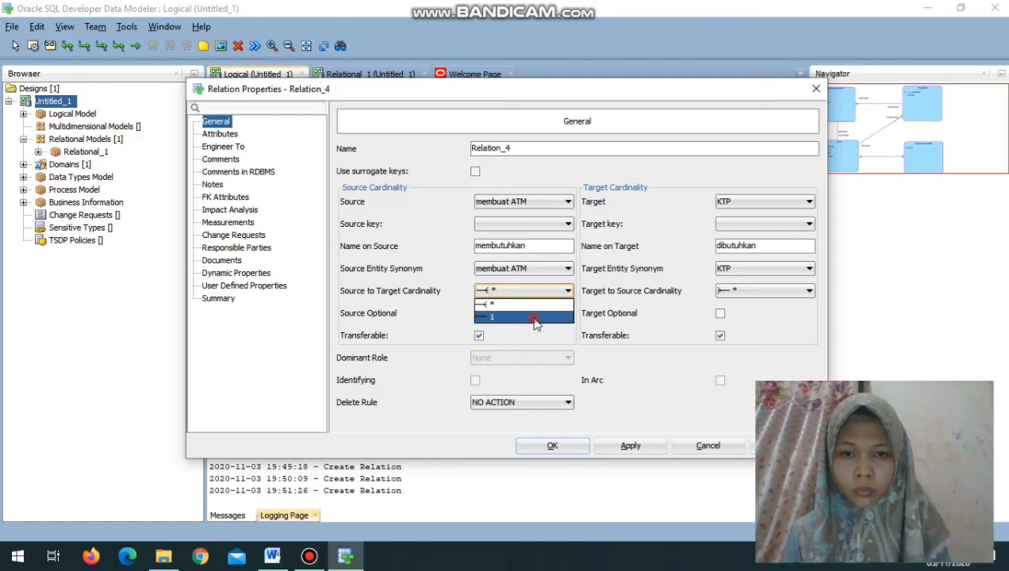
{"action": "left_click", "coordinate": [535, 318]}
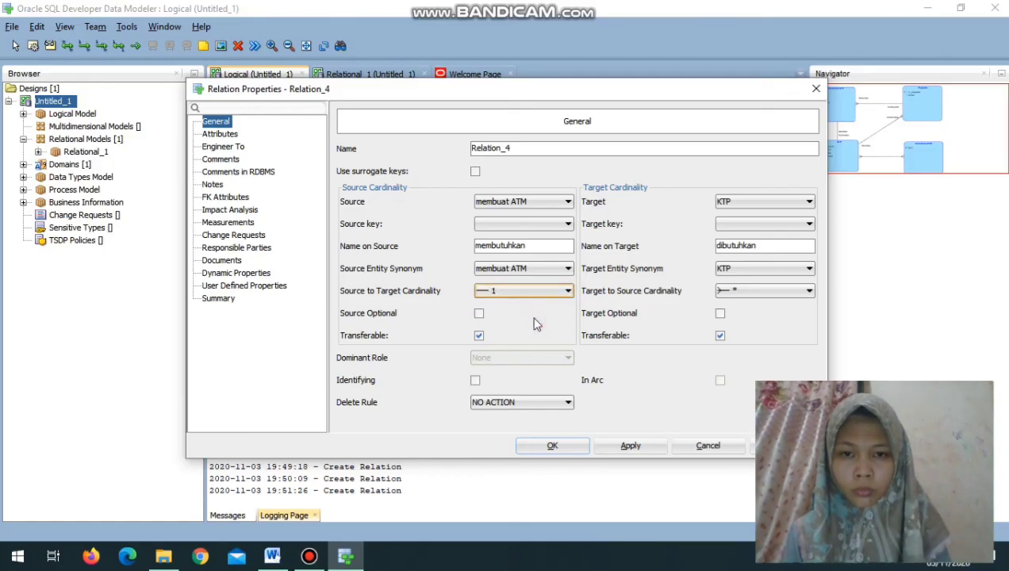
{"action": "left_click", "coordinate": [806, 293]}
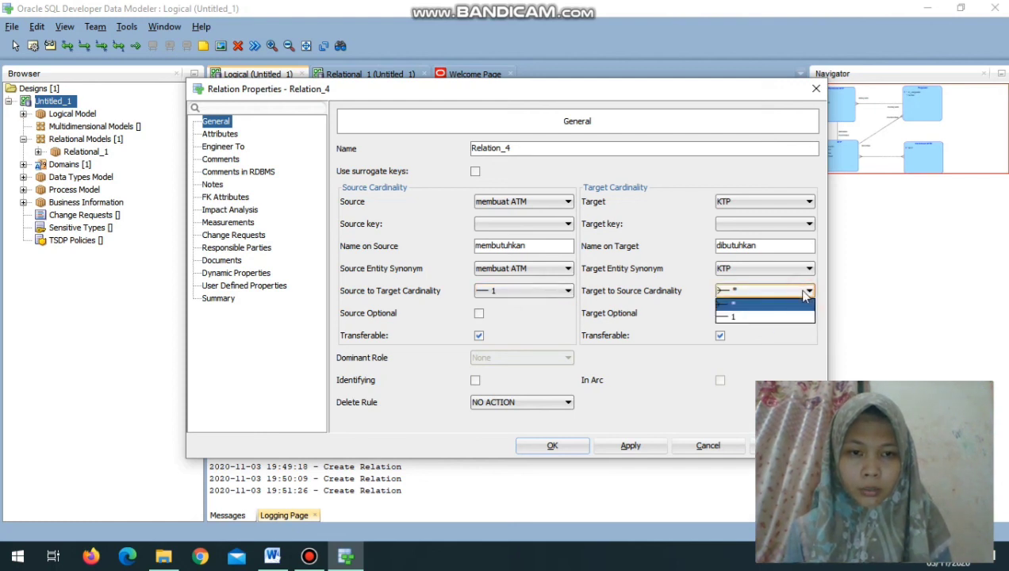
{"action": "left_click", "coordinate": [763, 306]}
{"action": "left_click", "coordinate": [718, 313]}
{"action": "left_click", "coordinate": [552, 446]}
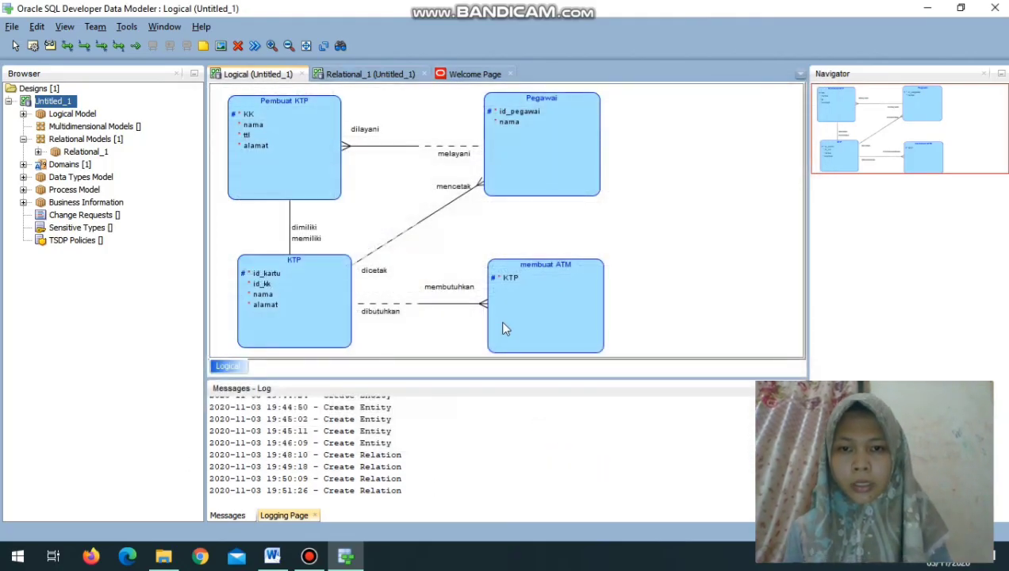